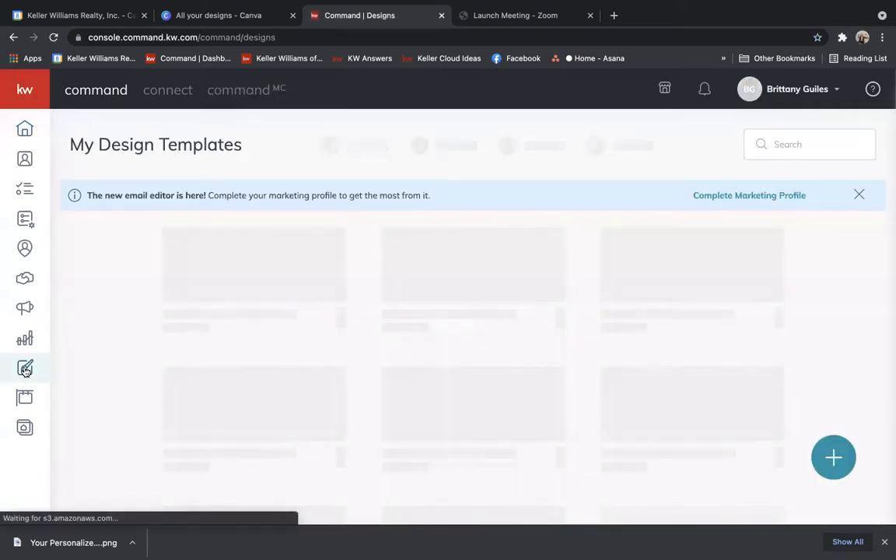
Create a new Print design in KW Command to reach the WeBrand template gallery.
left_click(835, 459)
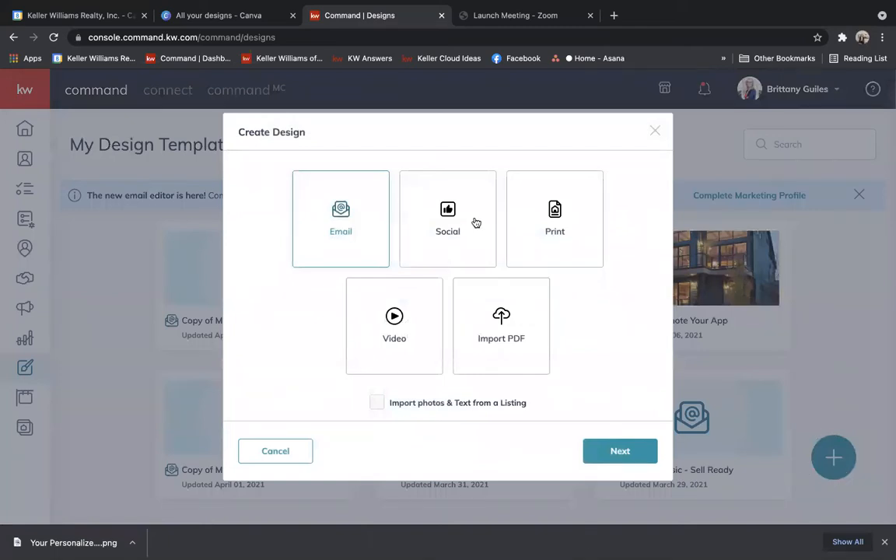
left_click(522, 212)
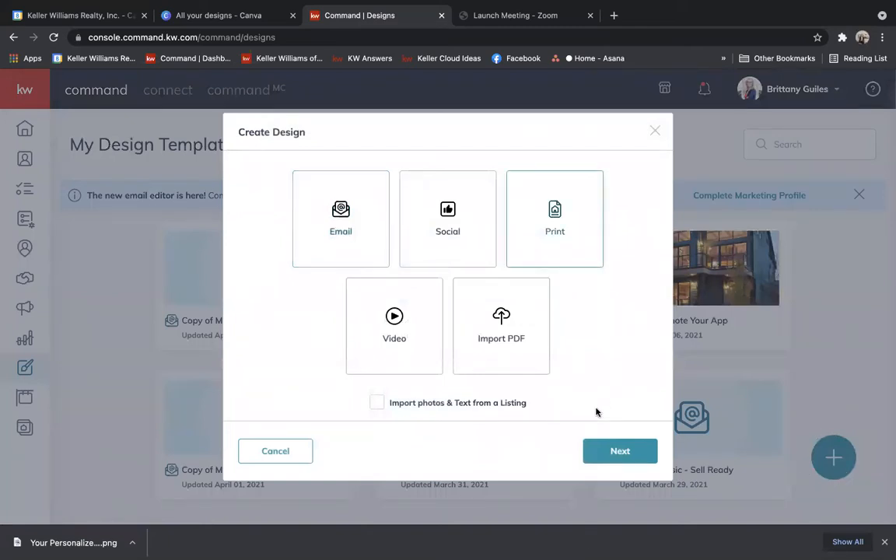
left_click(606, 452)
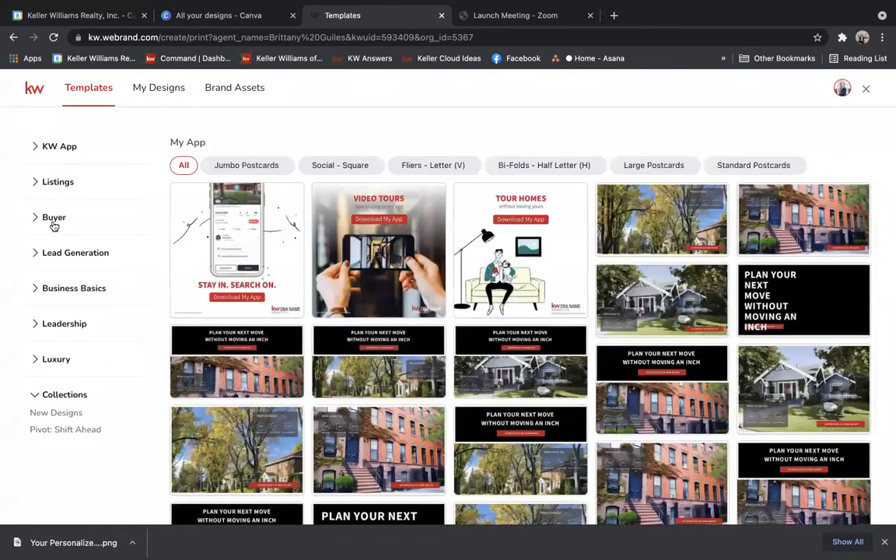
Use the dark A4 'Your Guide To Homeownership' booklet from Buyer > Buyer Presentation templates.
left_click(49, 218)
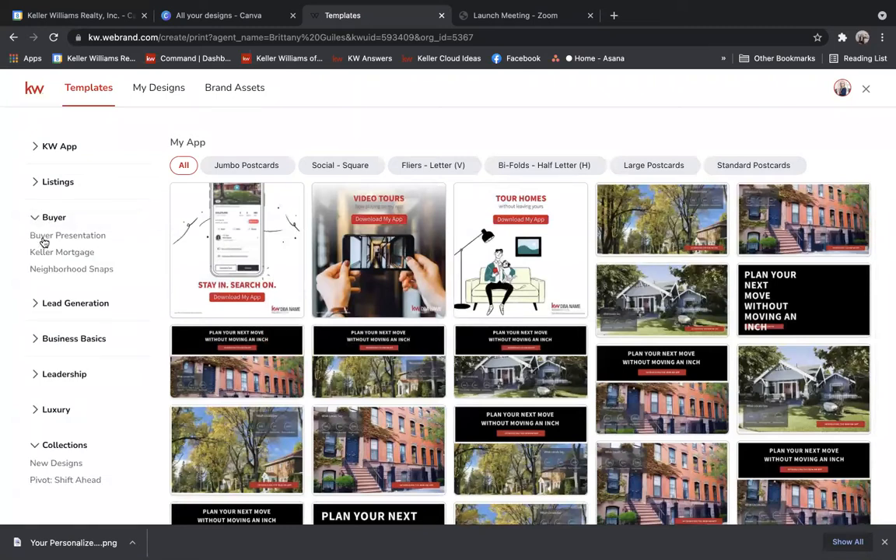
left_click(46, 237)
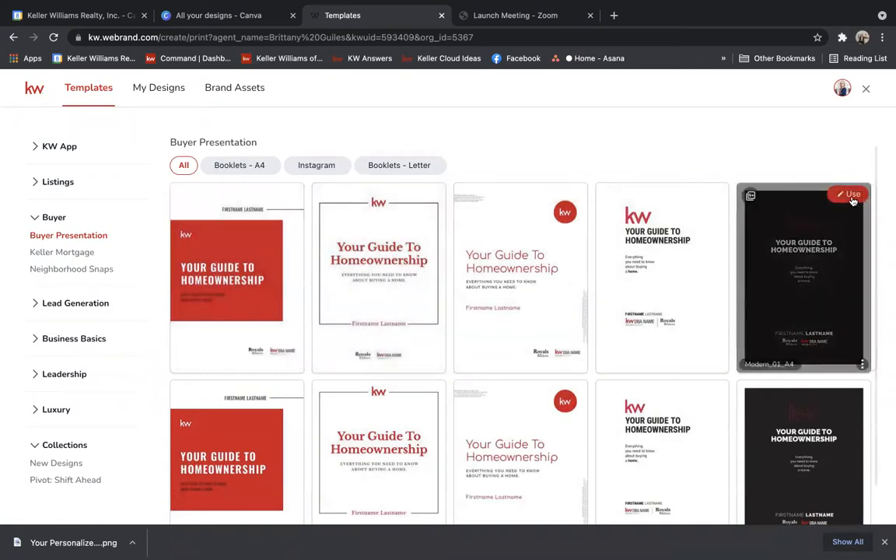
left_click(850, 195)
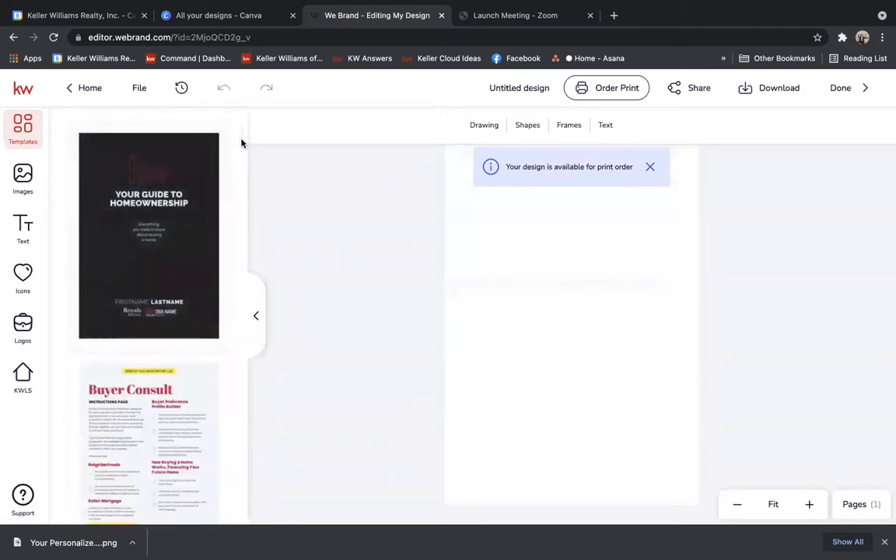
Add the dark homeownership cover template as a new page in the design.
left_click_drag(241, 139, 241, 140)
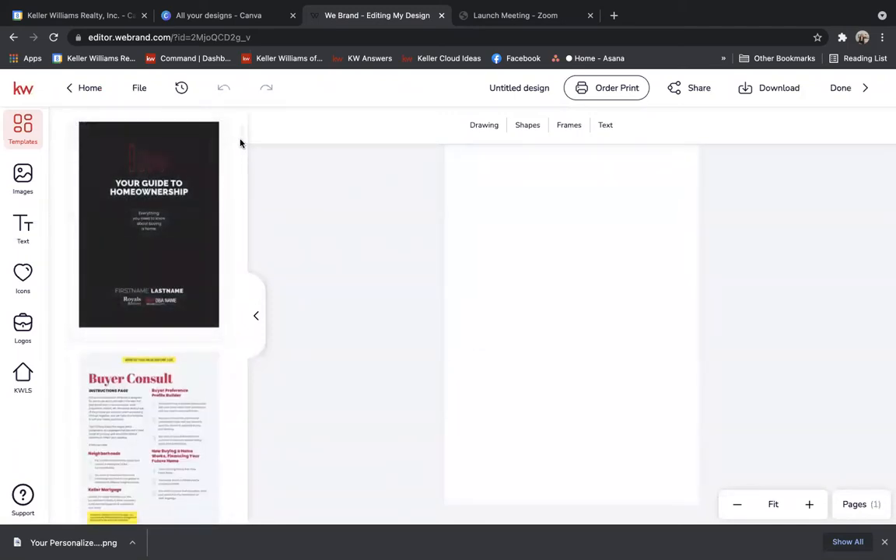
mouse_move(164, 154)
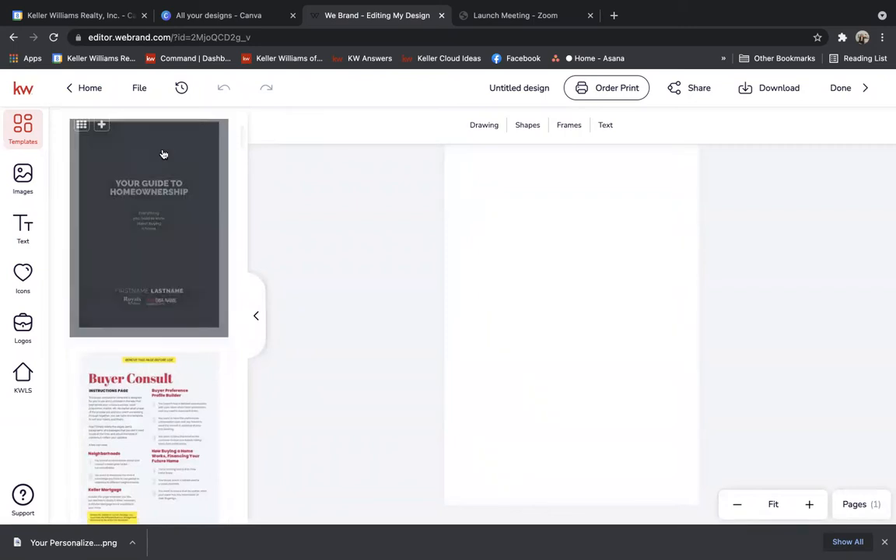
left_click(101, 127)
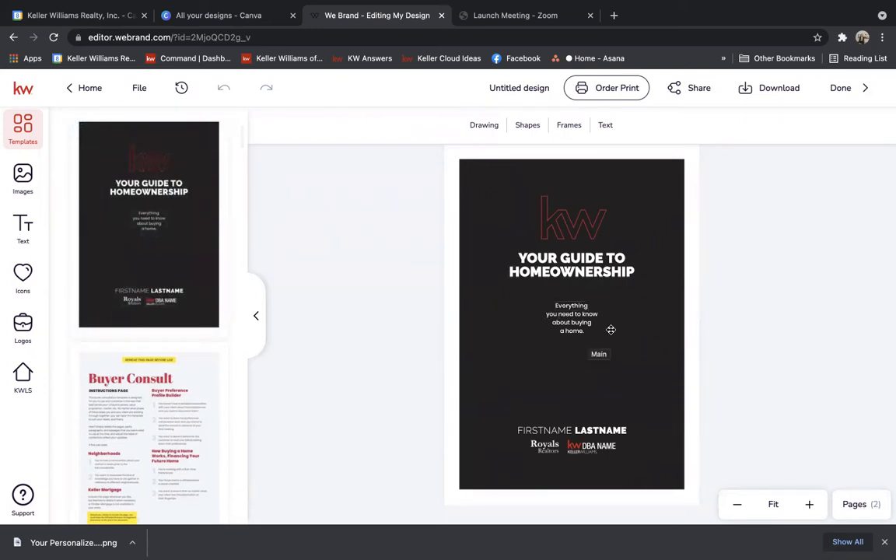
Replace FIRSTNAME and LASTNAME on the cover with the agent's first name and last initial.
left_click(539, 434)
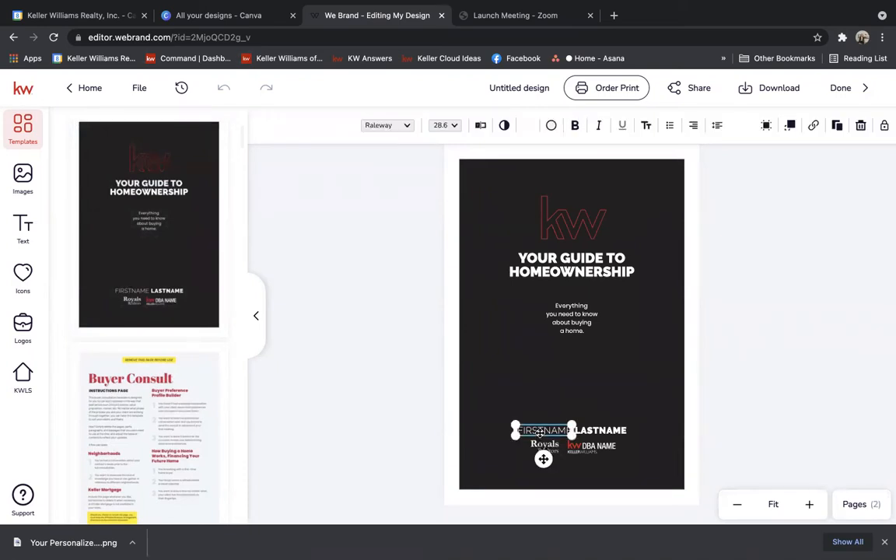
left_click(540, 430)
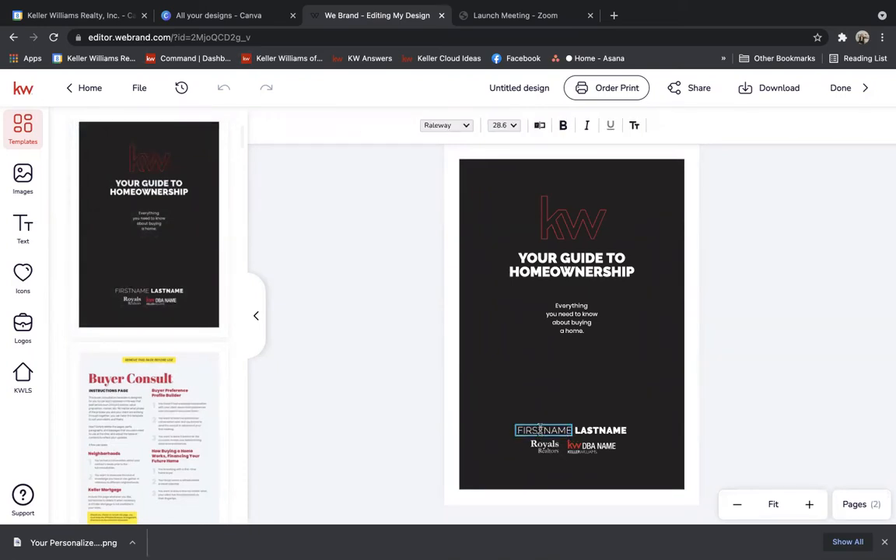
double_click(540, 429)
left_click(597, 432)
double_click(607, 430)
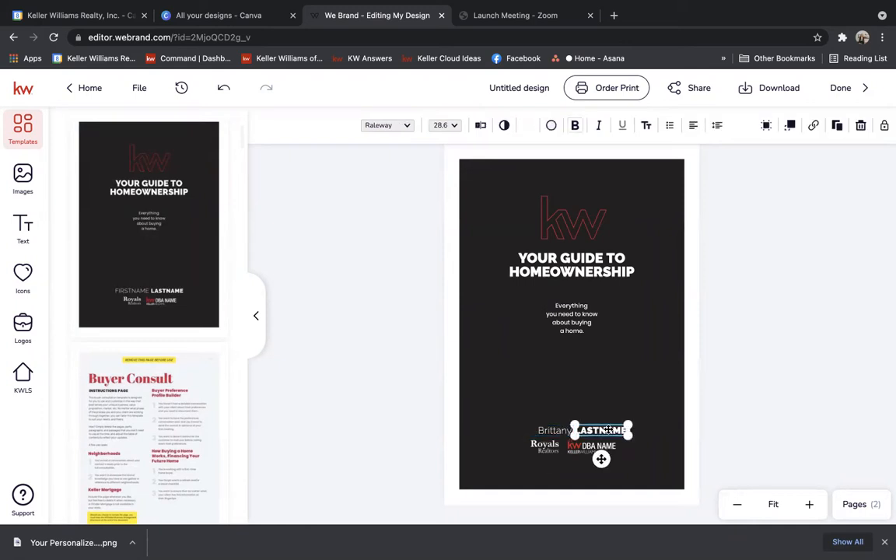
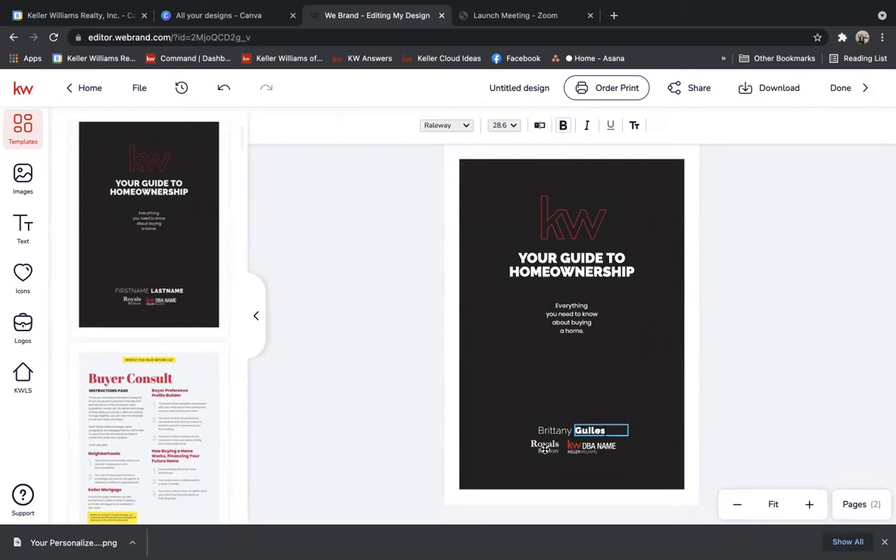
key("Escape")
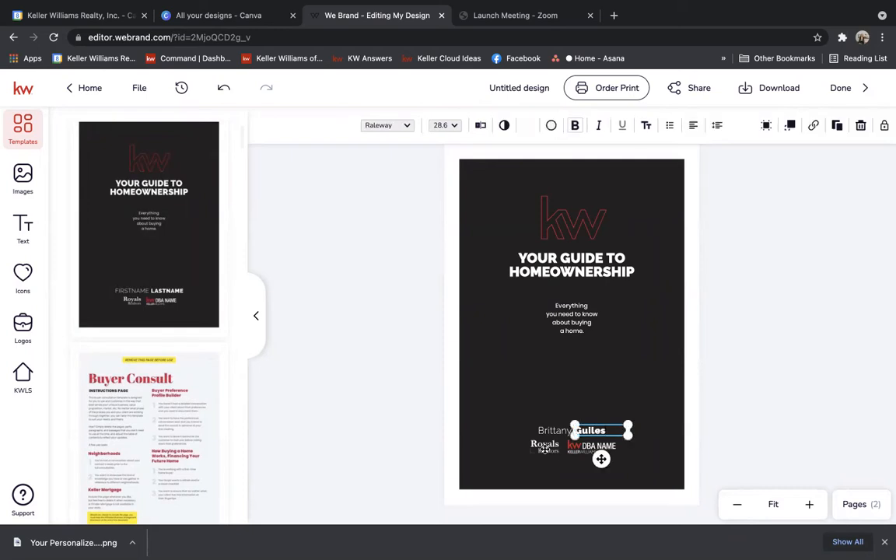
Delete the Royals logo and replace the DBA logo with an enlarged KW of Central PA logo.
left_click(545, 449)
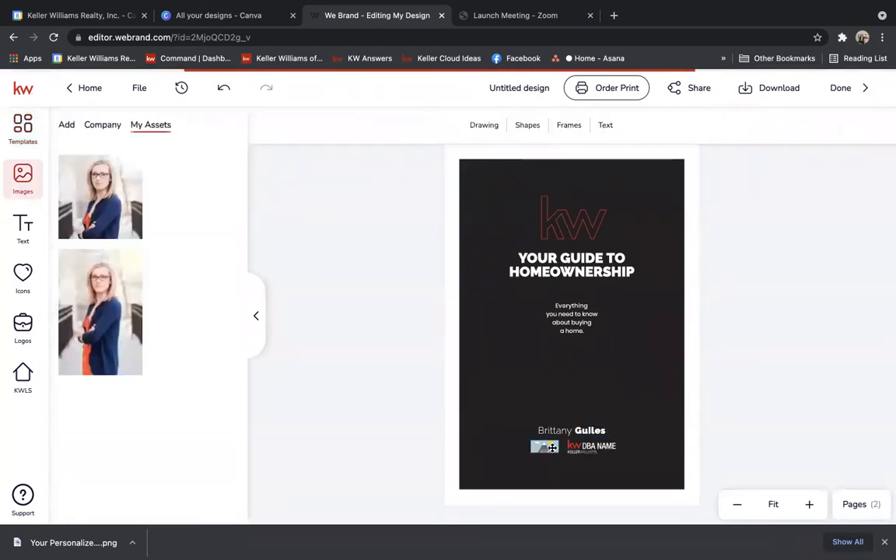
key("Delete")
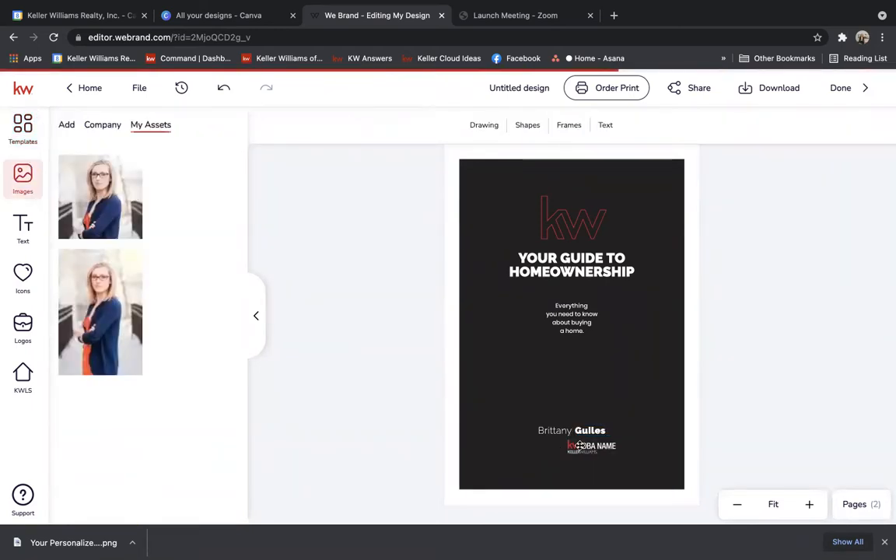
left_click(579, 445)
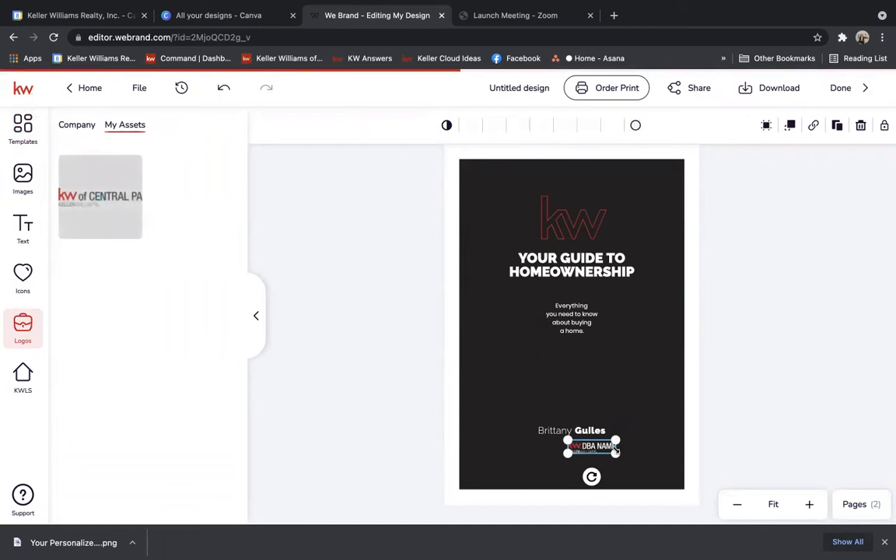
left_click(110, 171)
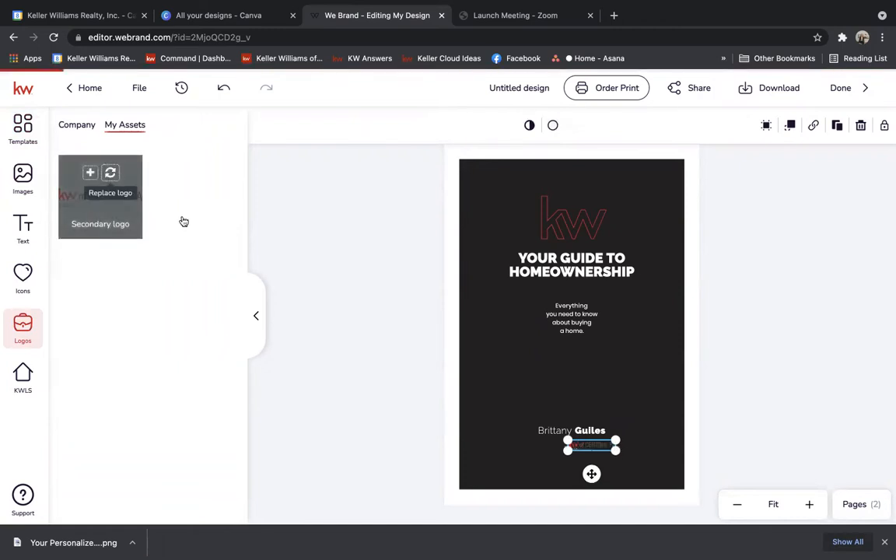
mouse_move(564, 450)
left_mouse_down()
mouse_move(525, 462)
mouse_move(567, 449)
left_mouse_up()
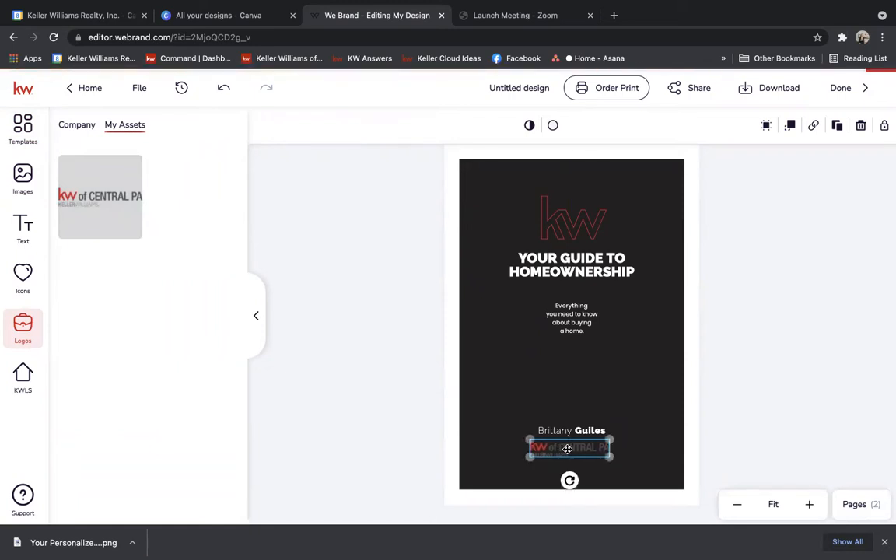
left_click(786, 406)
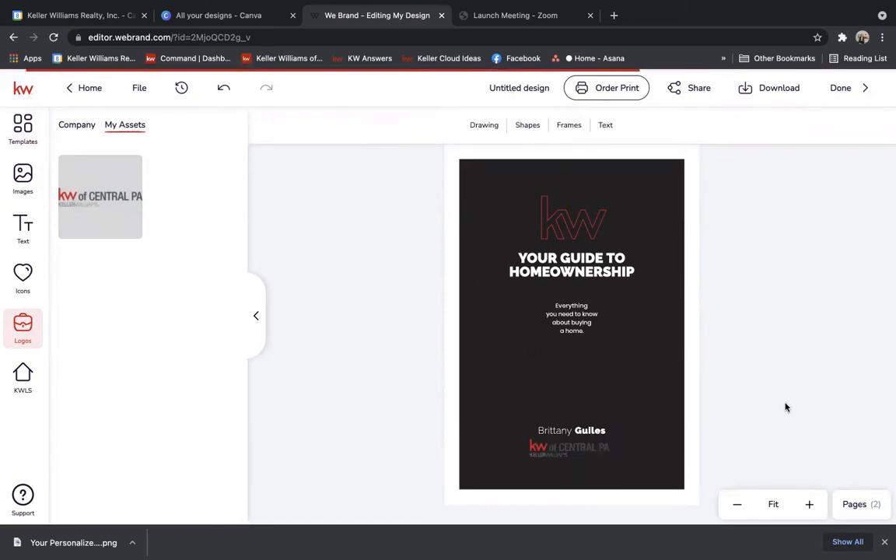
Add the Buyer Consult instructions page from the Templates panel.
left_click(31, 128)
scroll(241, 152, "down", 3)
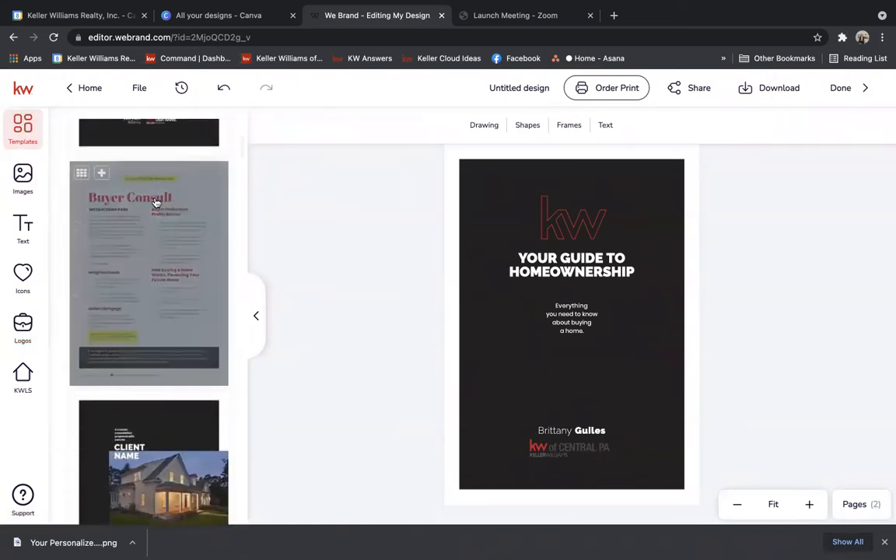
left_click(102, 174)
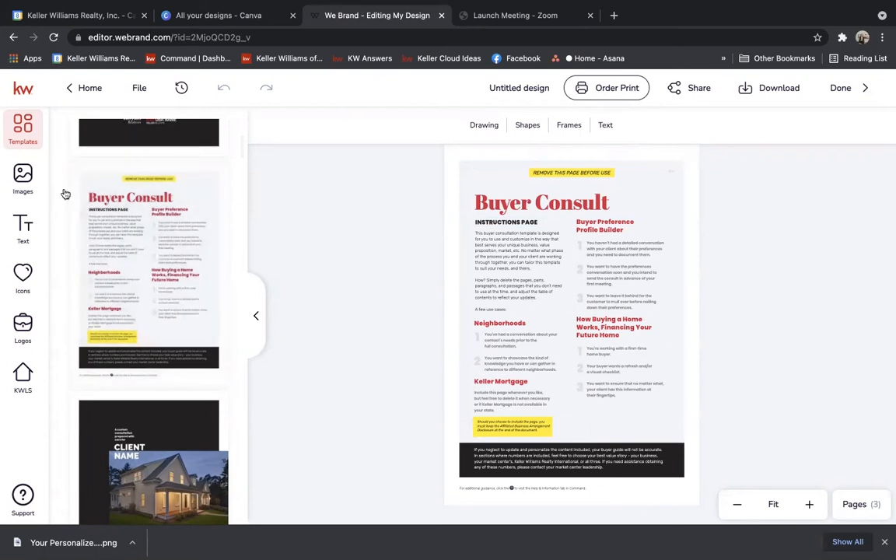
Add the dark Client Name consultation page with the house photo as a new page.
mouse_move(96, 158)
scroll(241, 152, "down", 3)
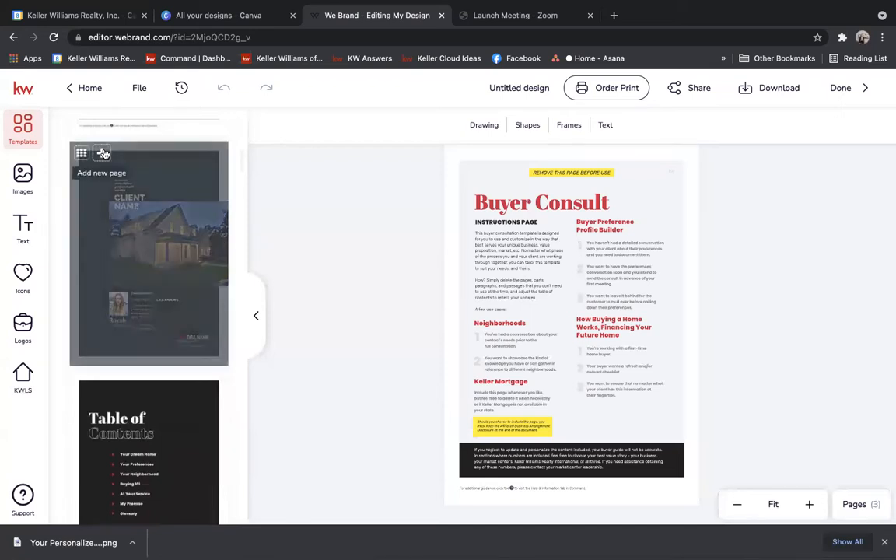
left_click(103, 154)
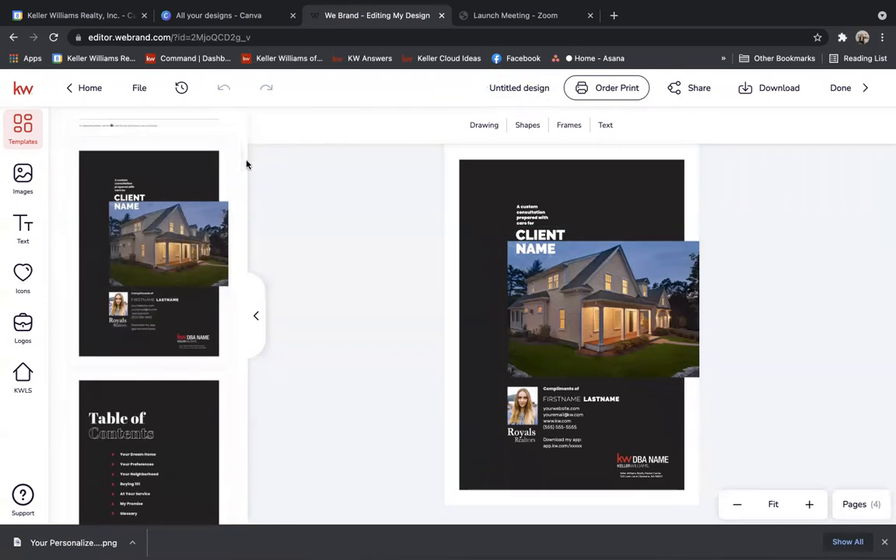
Apply the dark Table of Contents template listing Your Dream Home through Glossary.
scroll(242, 167, "down", 5)
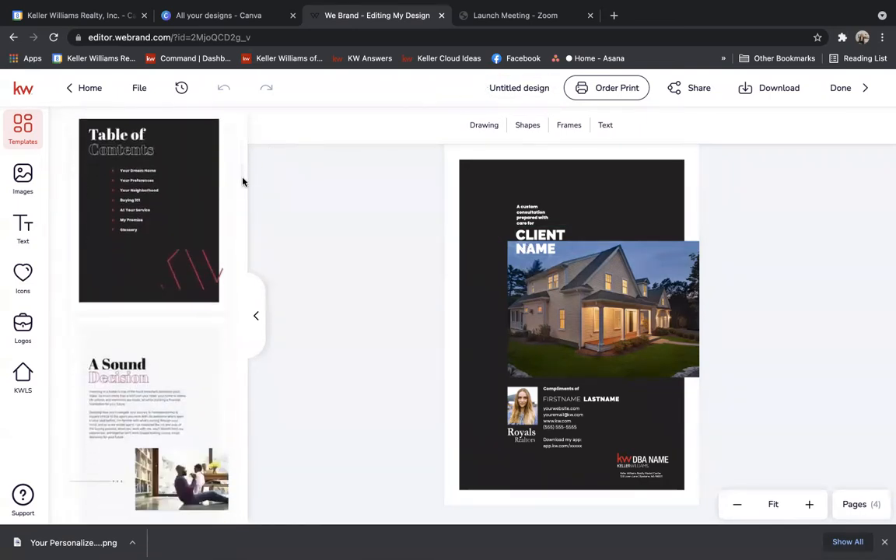
left_click(141, 158)
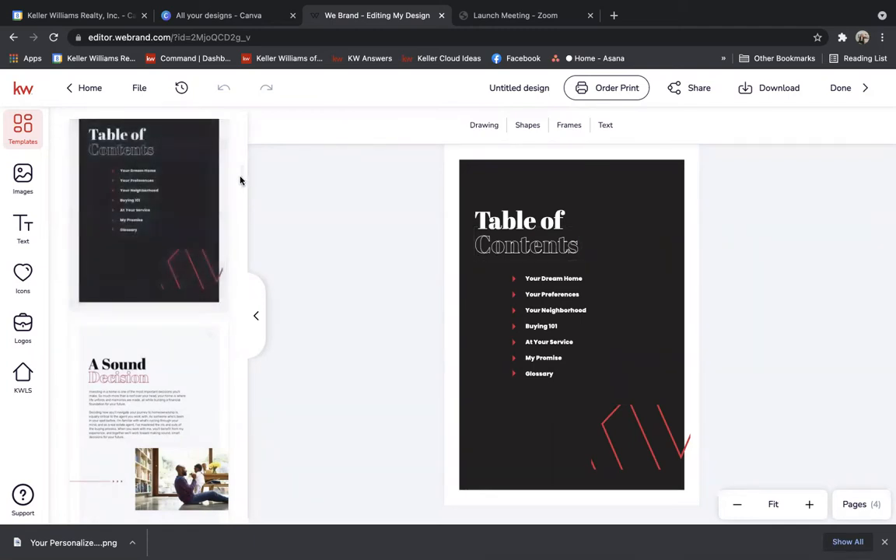
scroll(239, 183, "down", 5)
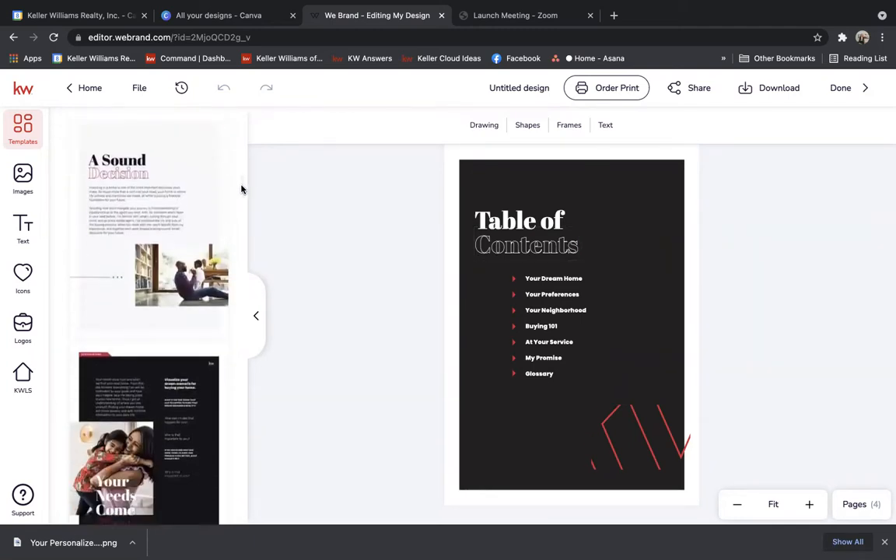
Swap the A Sound Decision page for the Your Needs Come First template.
left_click(178, 191)
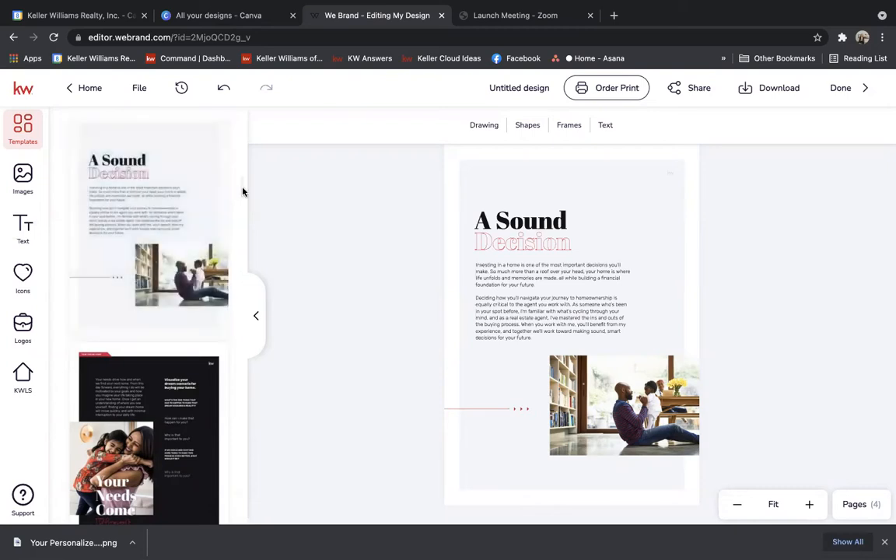
scroll(243, 192, "down", 3)
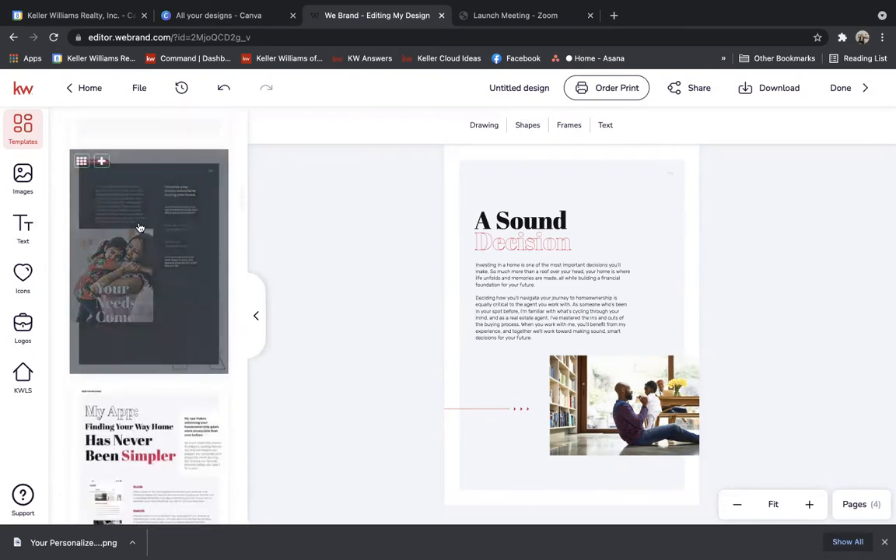
left_click(140, 229)
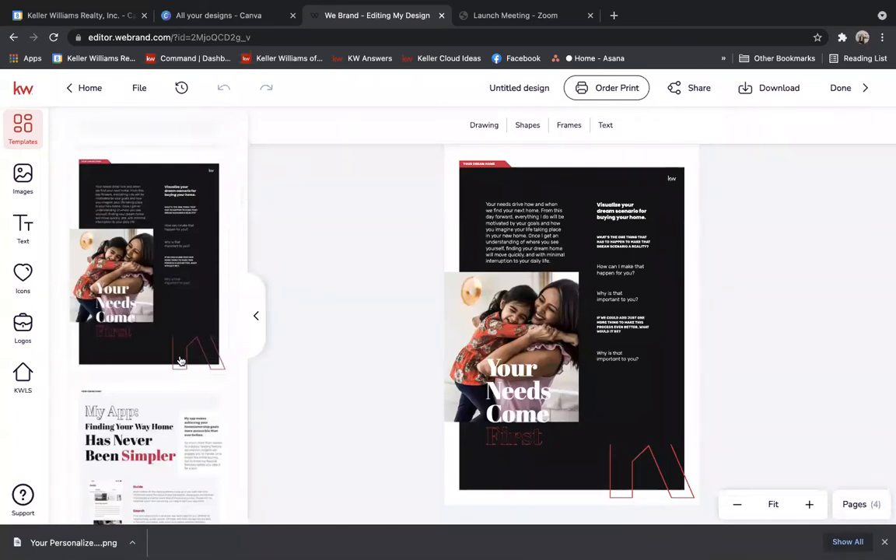
mouse_move(156, 443)
left_click_drag(240, 205, 241, 214)
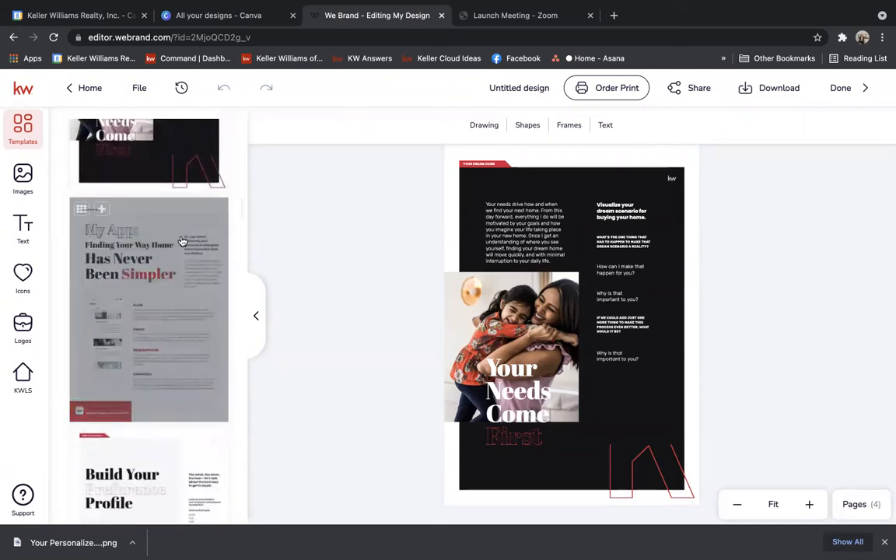
Add the 'My App: Finding Your Way Home' page as the fifth page.
left_click(100, 208)
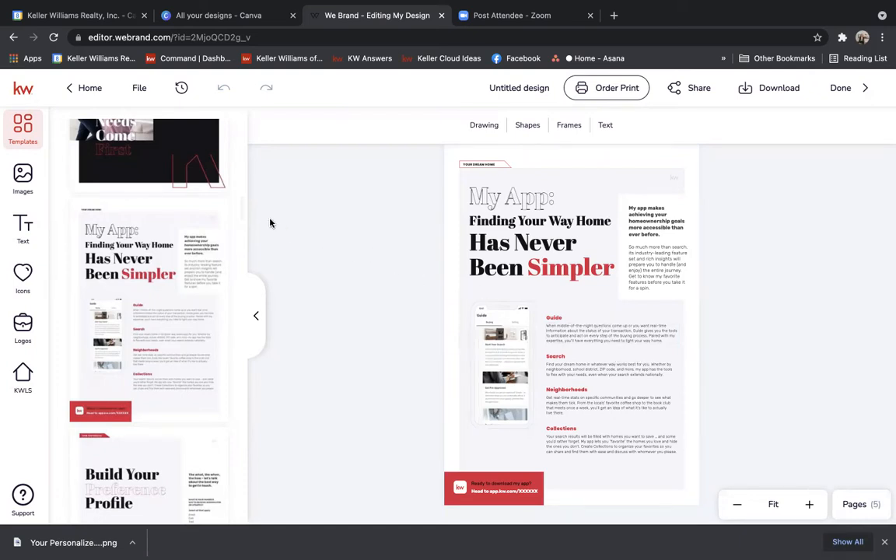
left_click_drag(241, 211, 243, 225)
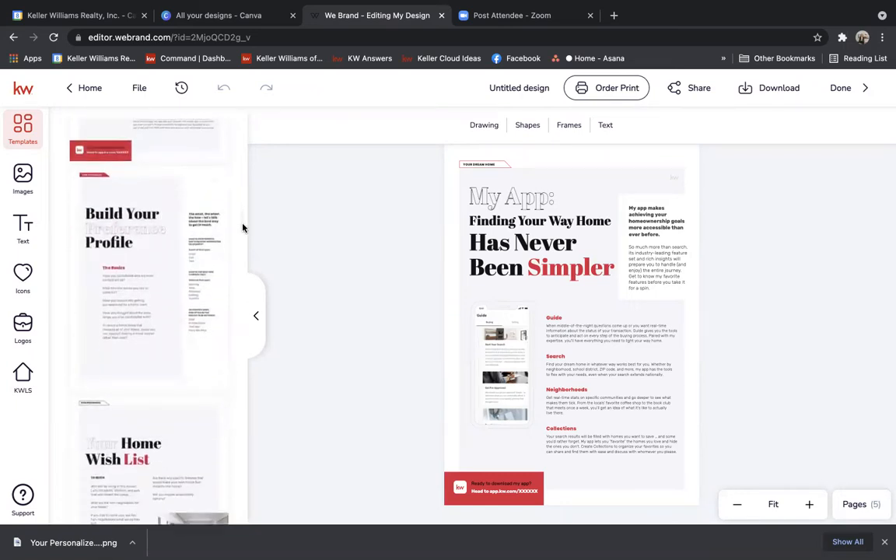
Add the Build Your Preference Profile page and the exterior Your Home Wish List page.
mouse_move(100, 183)
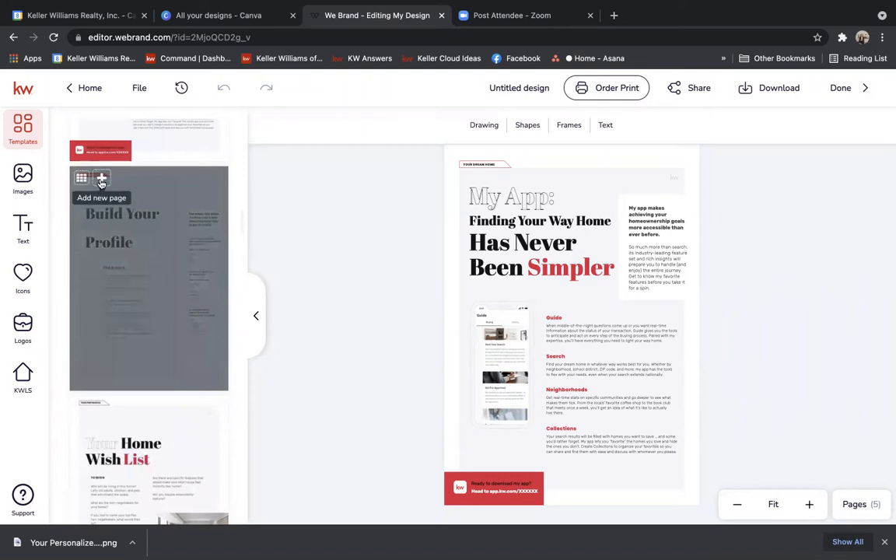
left_click(100, 184)
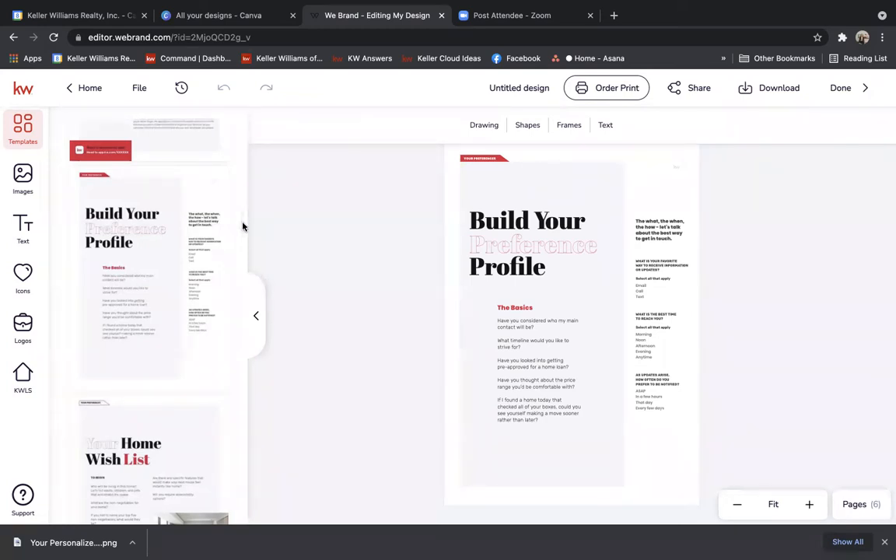
scroll(242, 226, "down", 5)
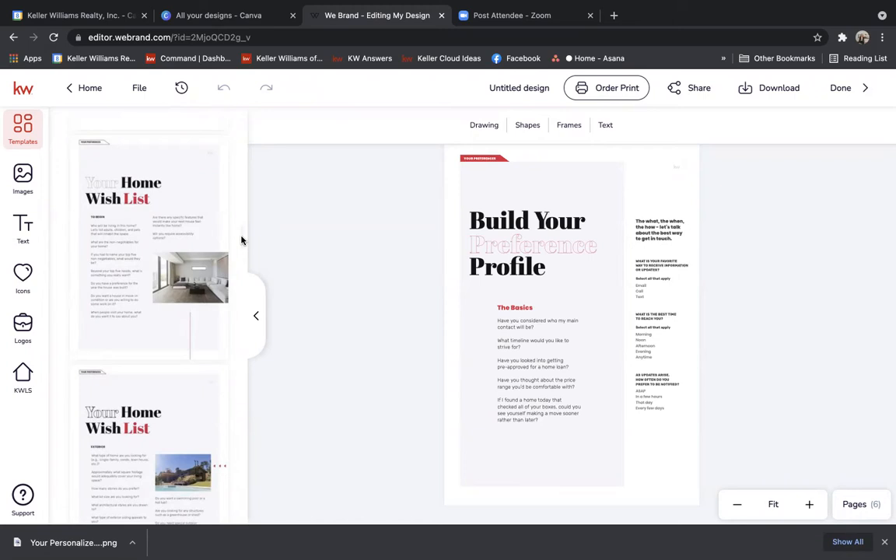
scroll(241, 239, "down", 5)
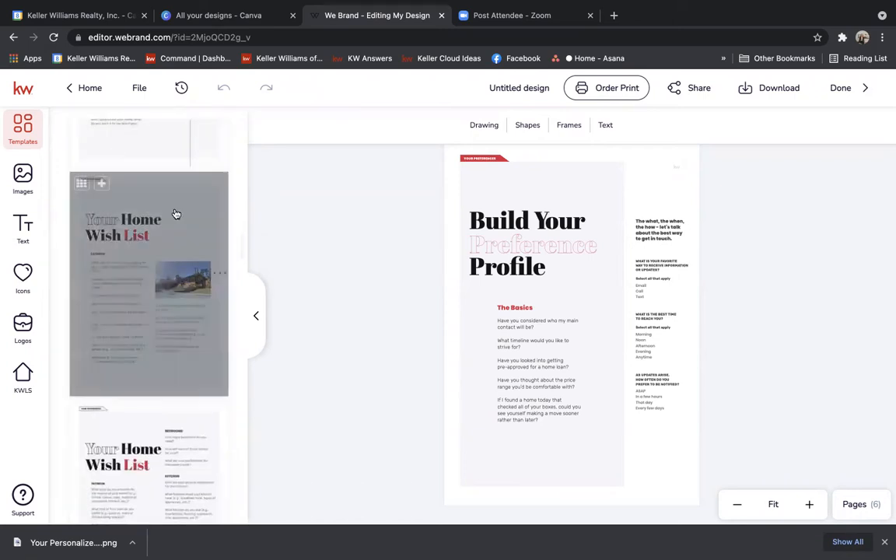
left_click(102, 183)
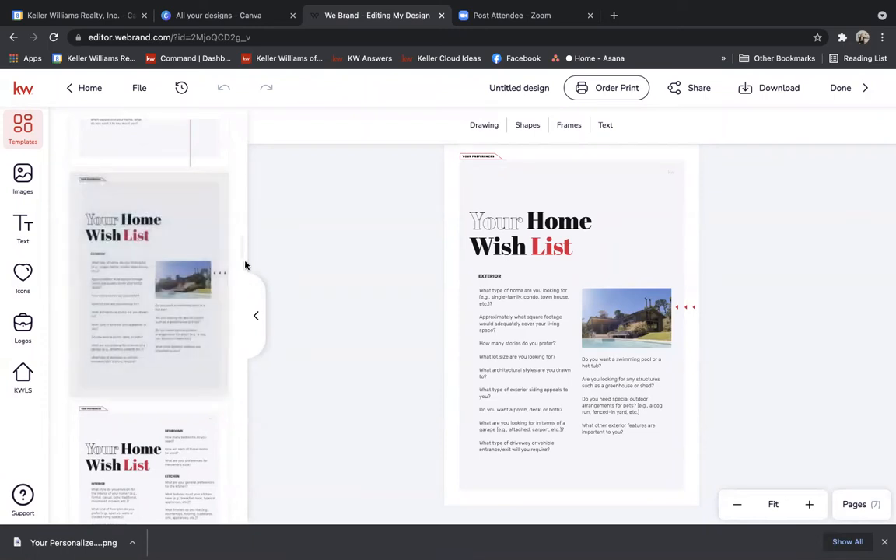
Add the interior and living/dining Wish List pages plus the Your Neighborhood Preference page.
scroll(242, 256, "down", 5)
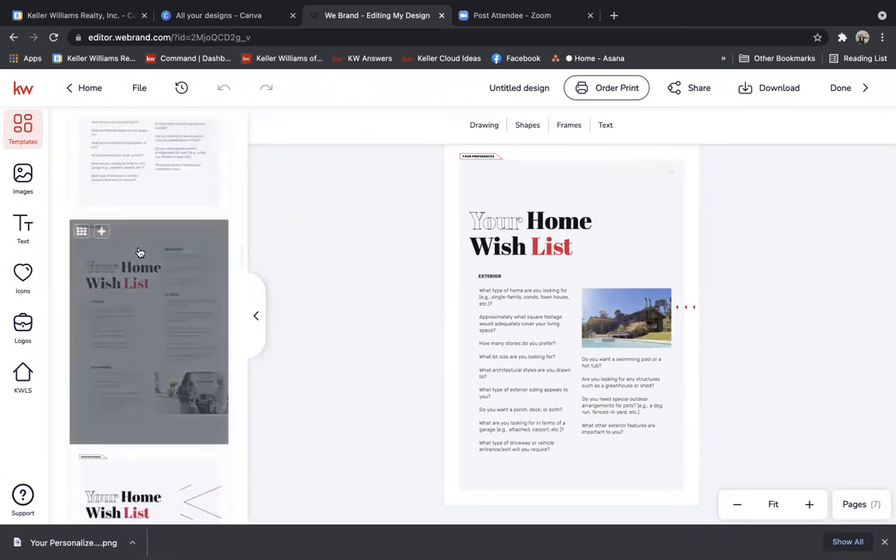
left_click(101, 231)
scroll(240, 265, "down", 3)
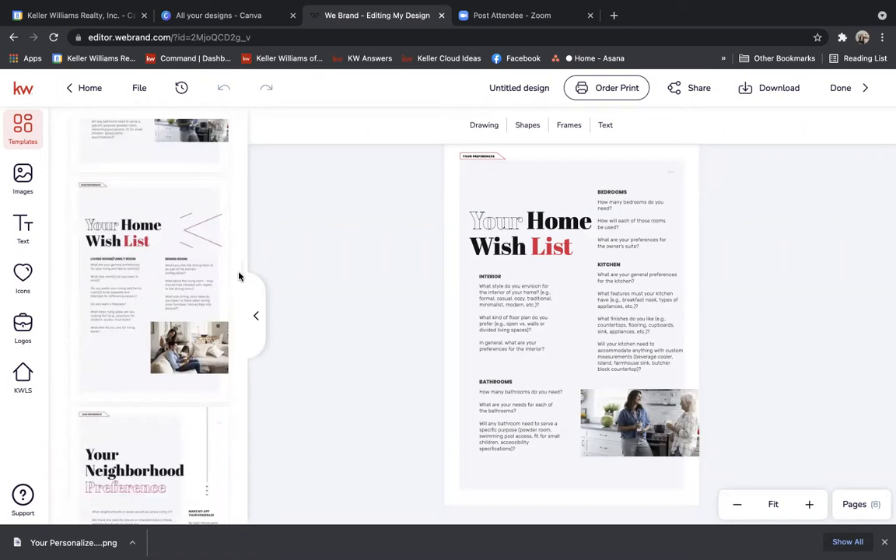
left_click(101, 189)
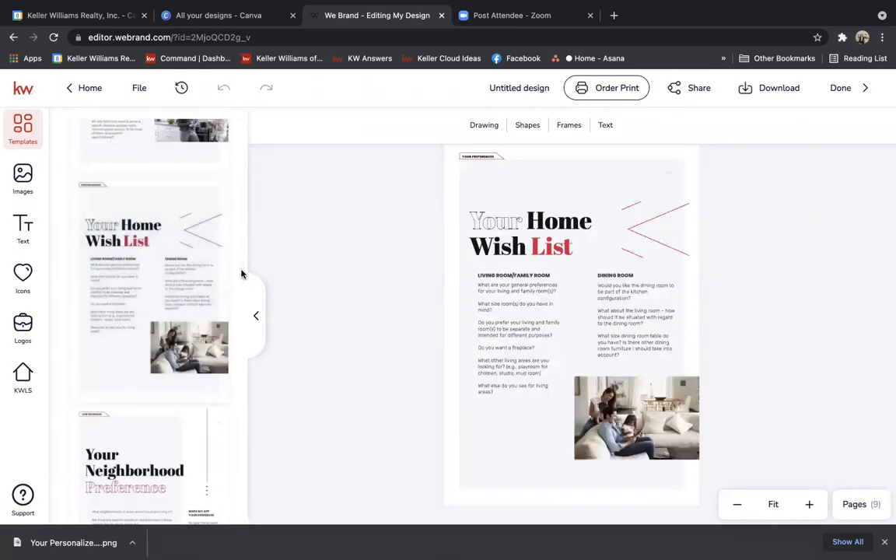
scroll(240, 273, "down", 5)
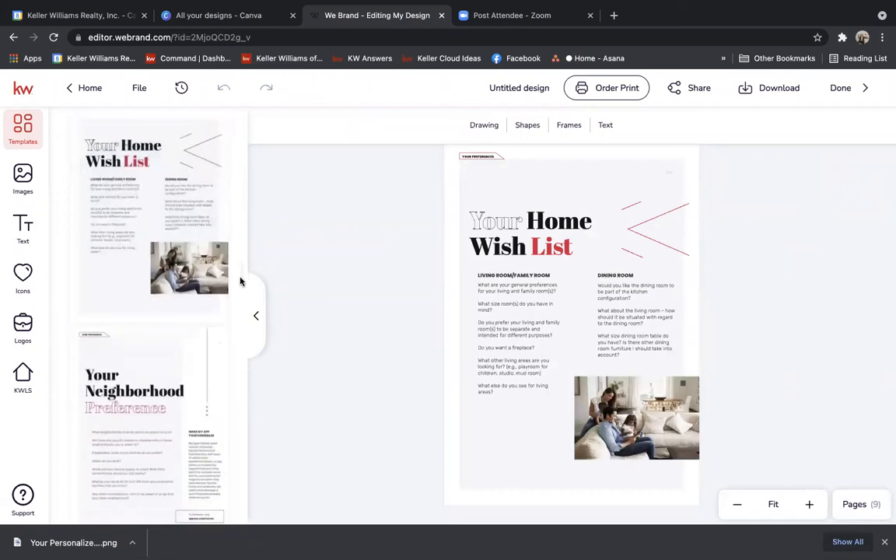
left_click(101, 203)
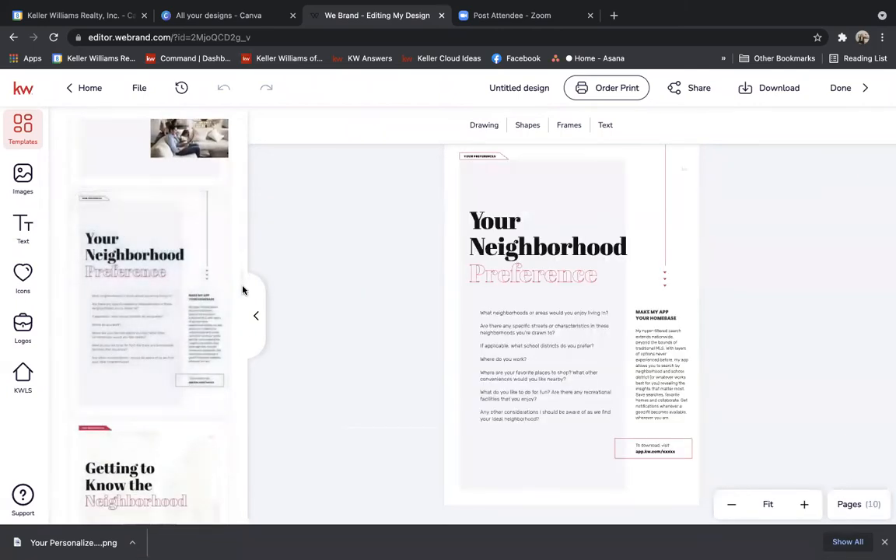
Add the dark Map Your Move page with the children photo as the eleventh page.
scroll(242, 296, "down", 5)
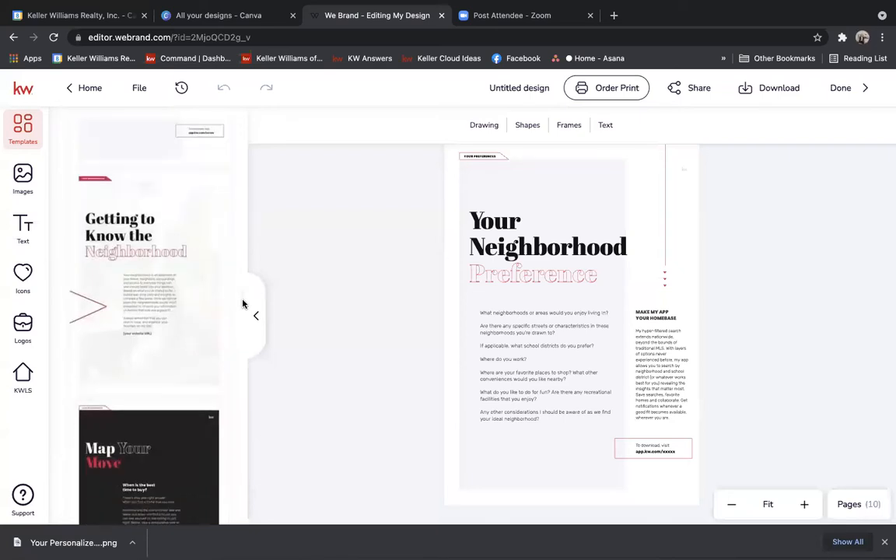
scroll(242, 301, "up", 12)
scroll(242, 262, "down", 4)
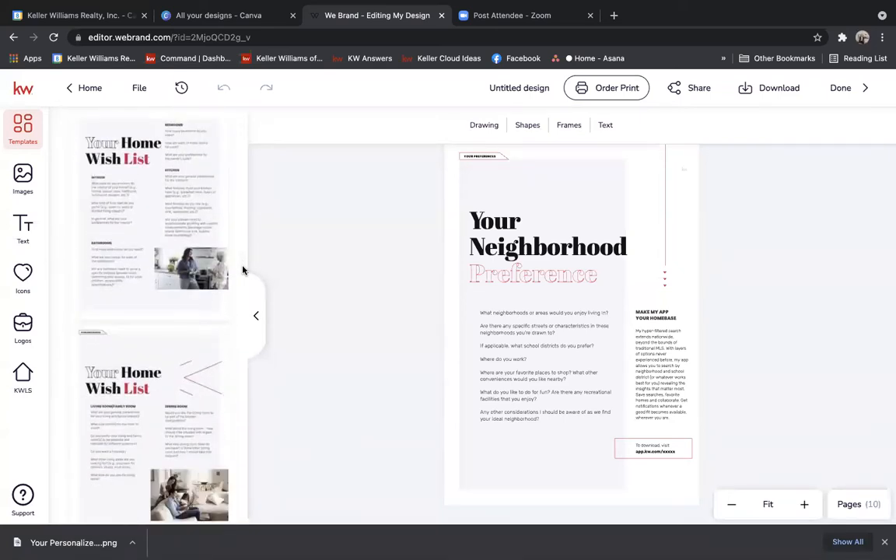
scroll(246, 265, "up", 2)
scroll(248, 284, "down", 5)
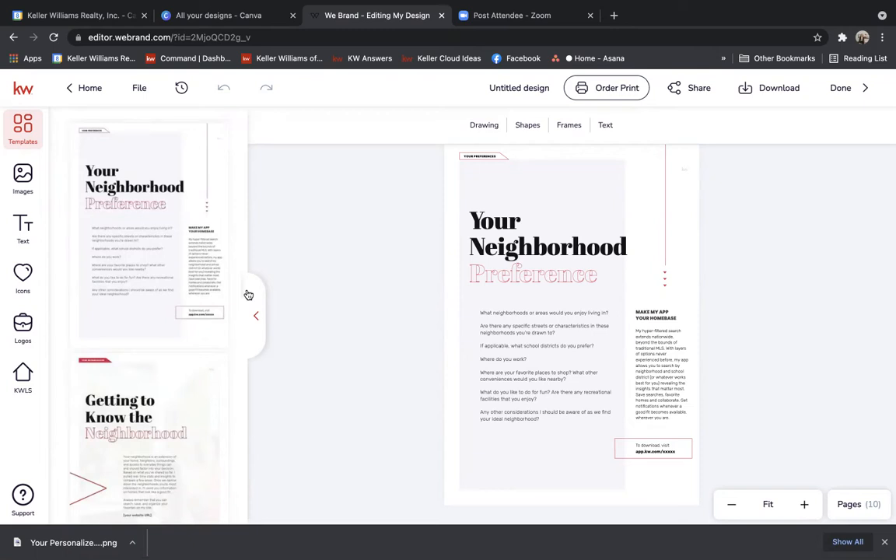
scroll(241, 293, "down", 5)
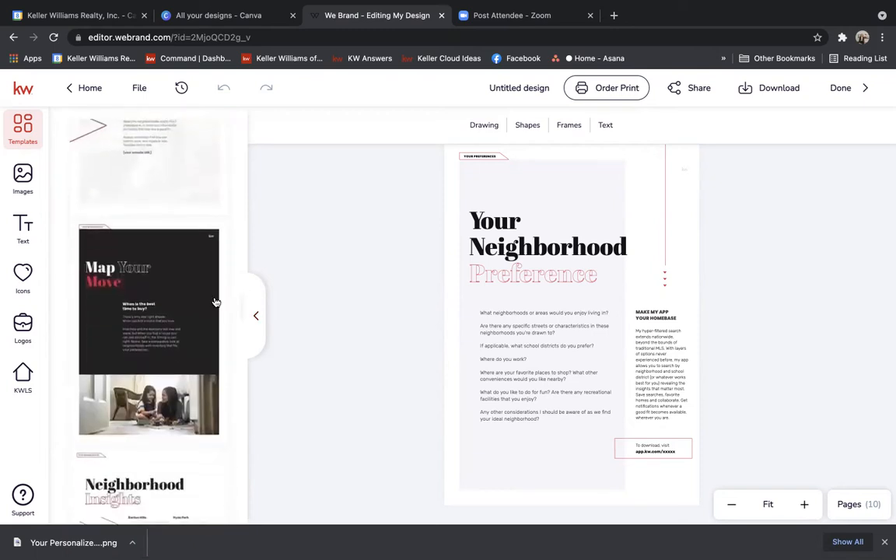
left_click(101, 231)
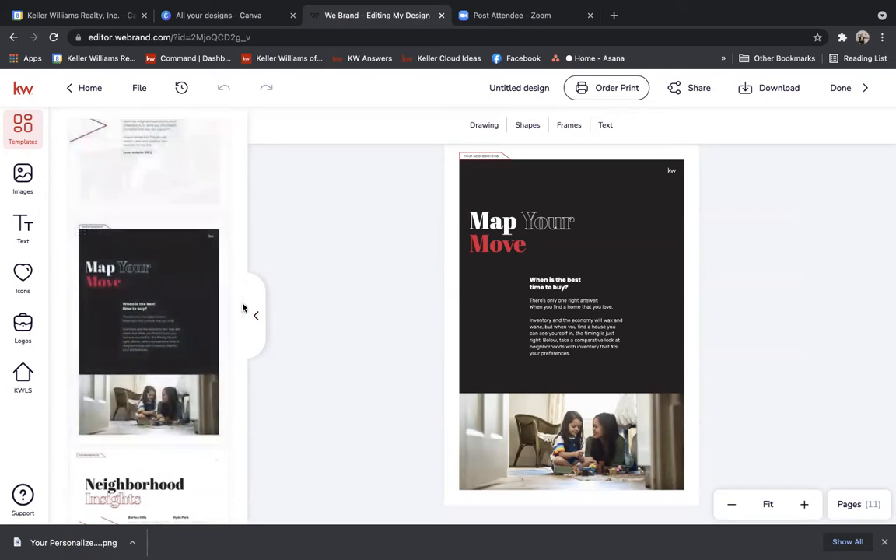
Replace the Map Your Move page with the first How Buying a Home Works template.
scroll(244, 316, "down", 3)
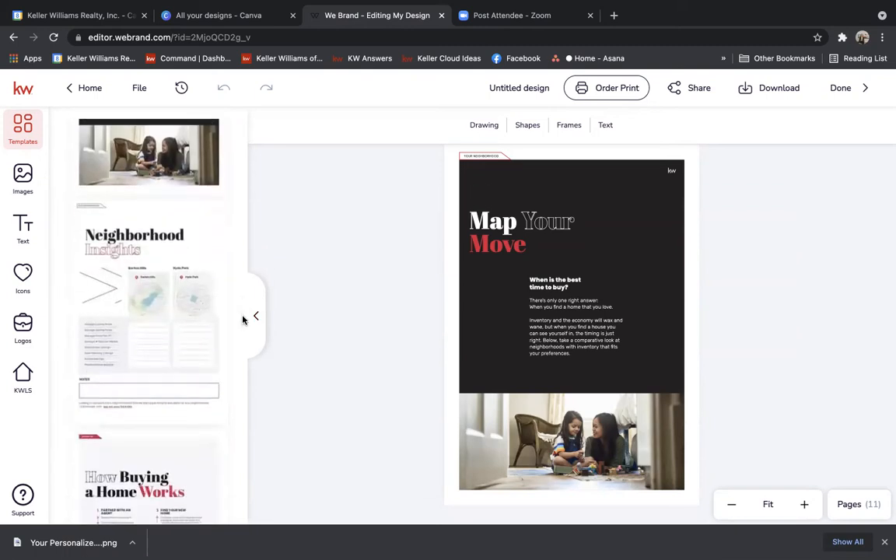
scroll(243, 318, "down", 2)
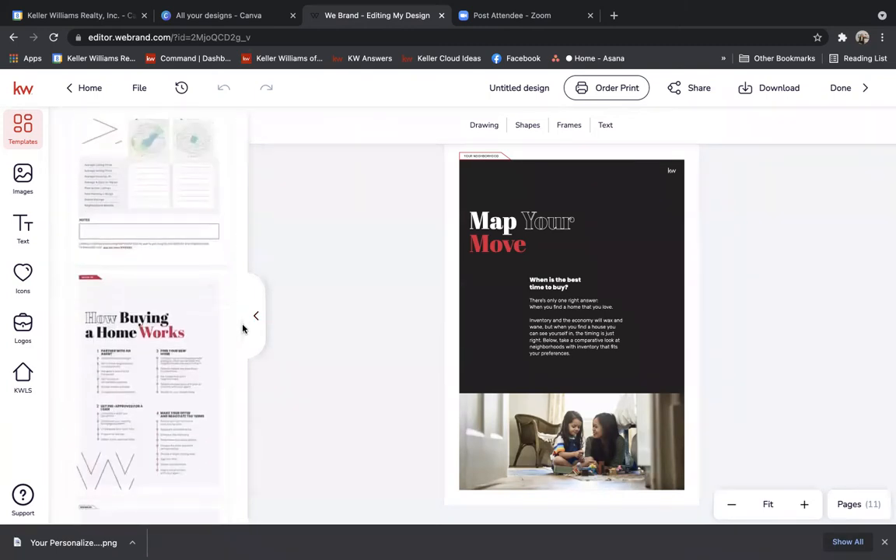
scroll(242, 333, "down", 2)
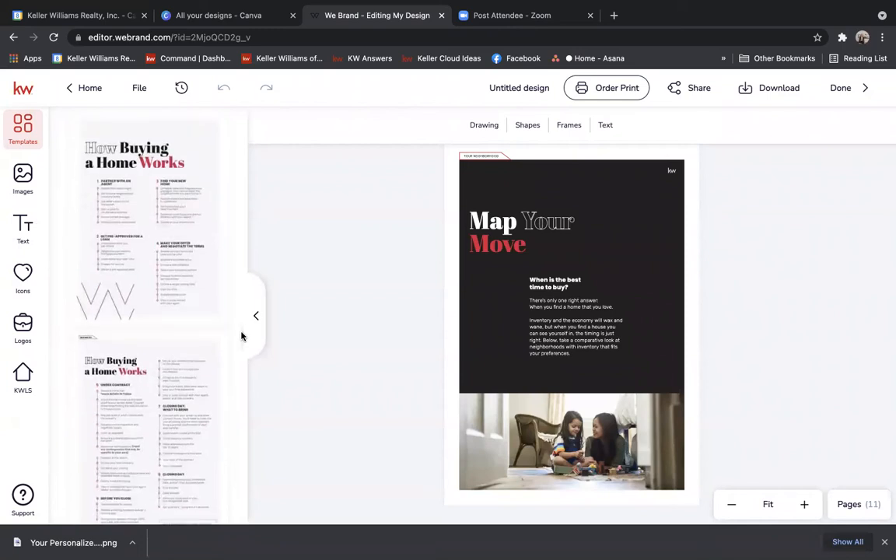
left_click(102, 152)
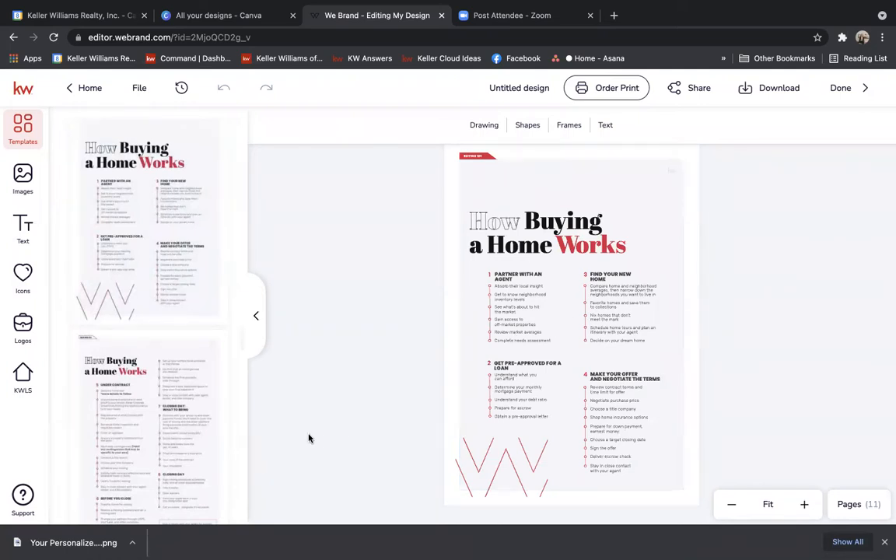
Add the Under Contract How Buying a Home Works page, then apply the Financing Your Future Home template.
mouse_move(124, 394)
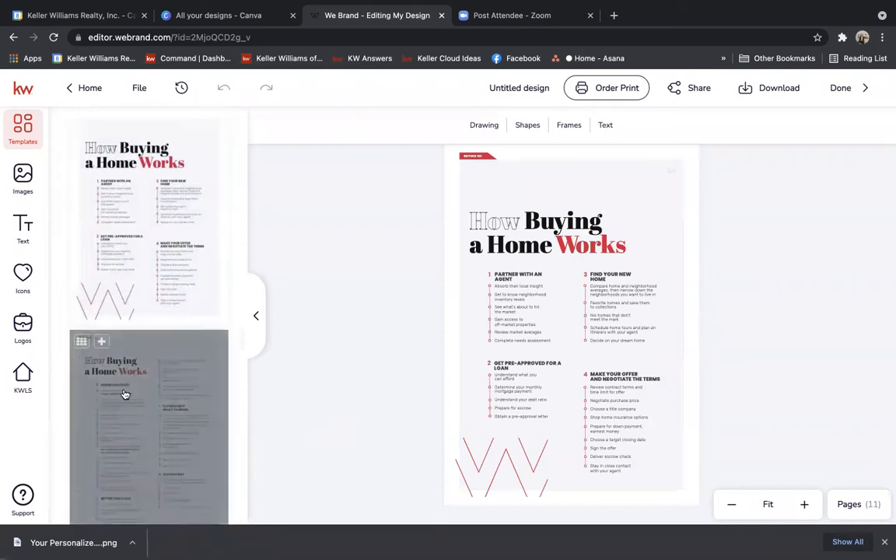
left_click(102, 343)
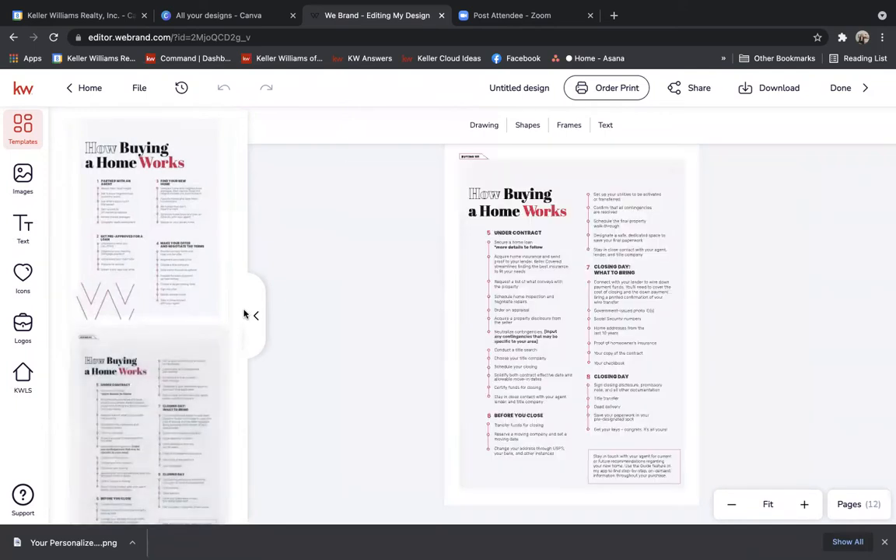
scroll(241, 336, "down", 2)
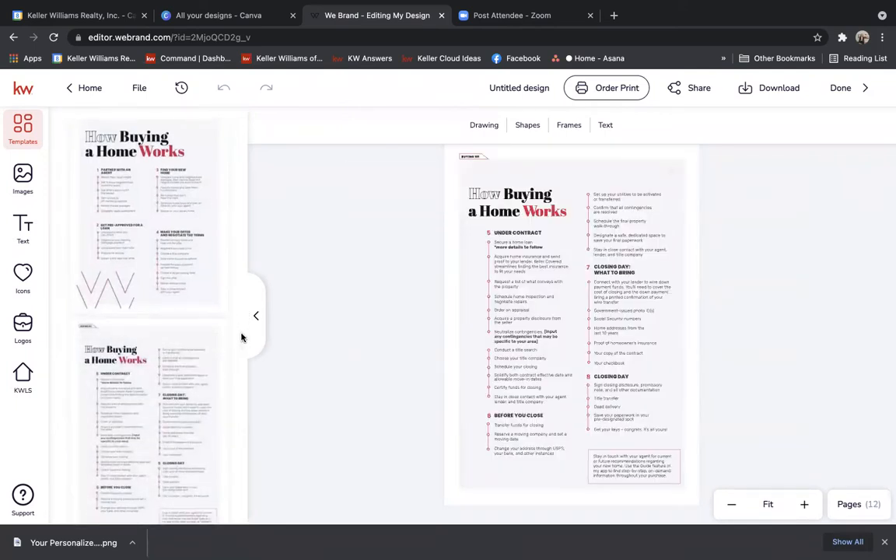
scroll(241, 340, "down", 2)
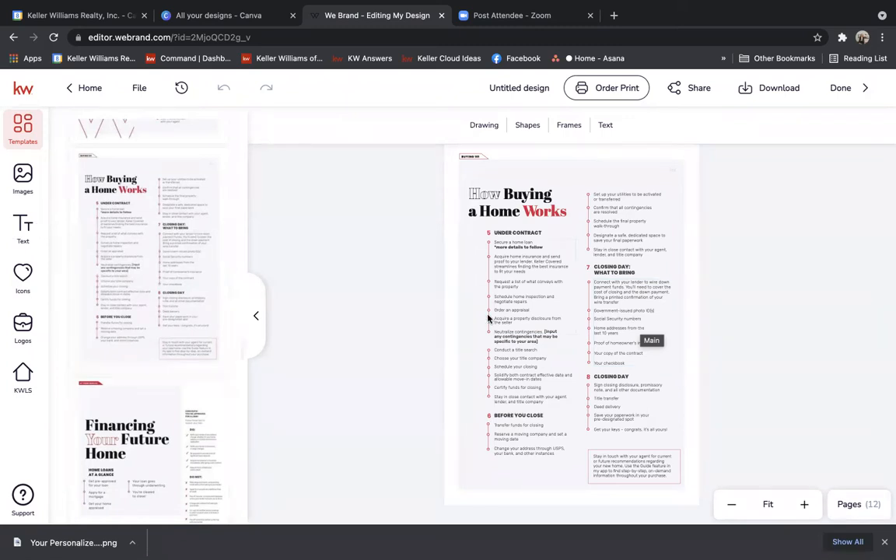
left_click(162, 430)
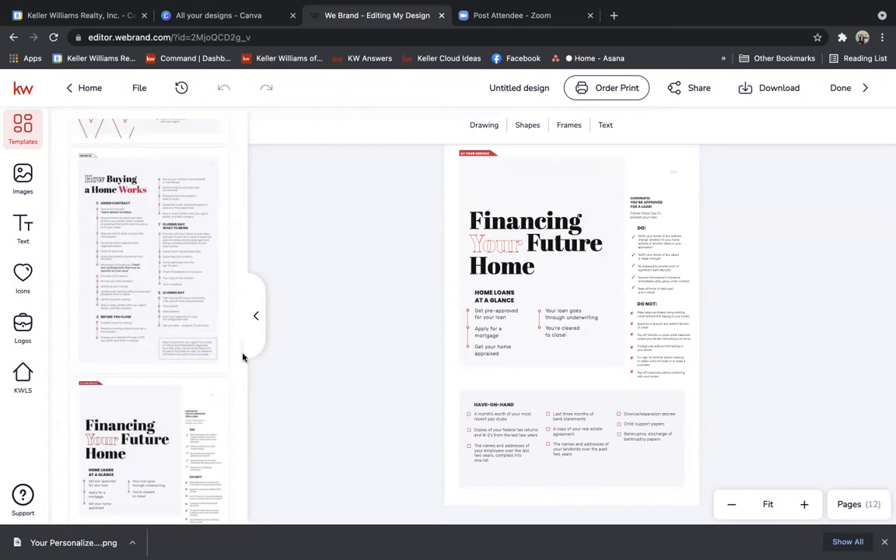
scroll(242, 357, "up", 1)
scroll(243, 356, "down", 5)
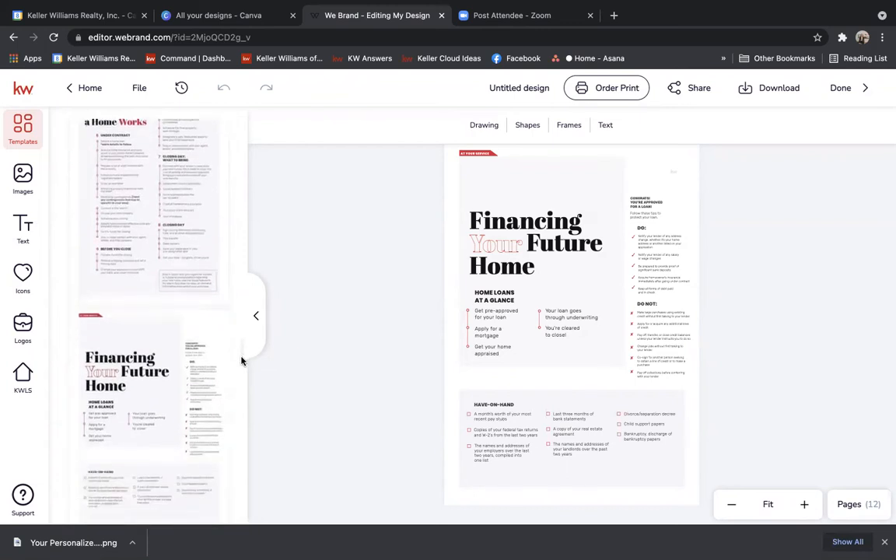
scroll(240, 374, "down", 1)
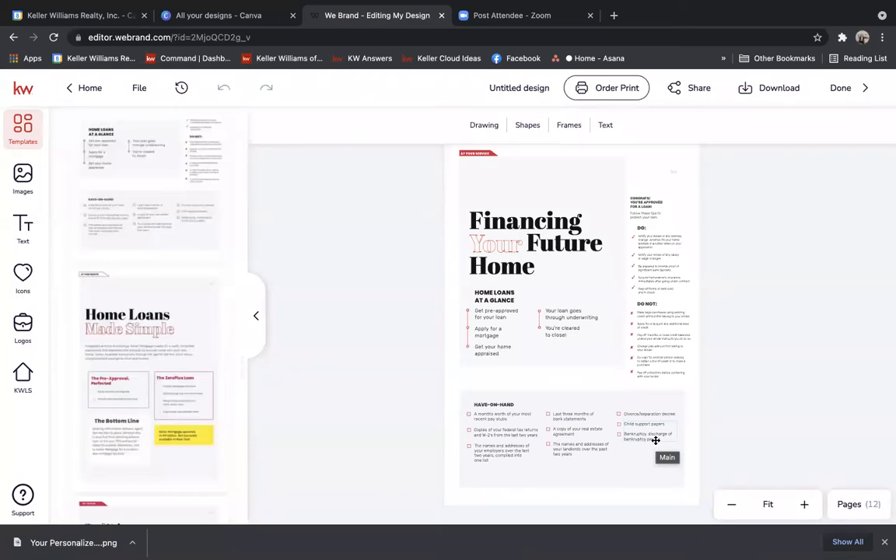
Apply Home Loans Made Simple to the current page and add a Real Value Real Experience profile page.
left_click(194, 325)
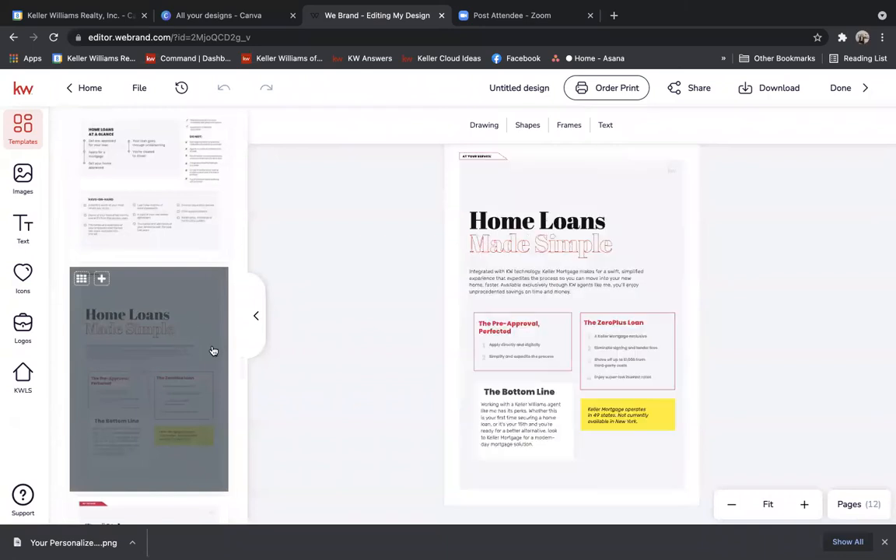
scroll(241, 369, "down", 3)
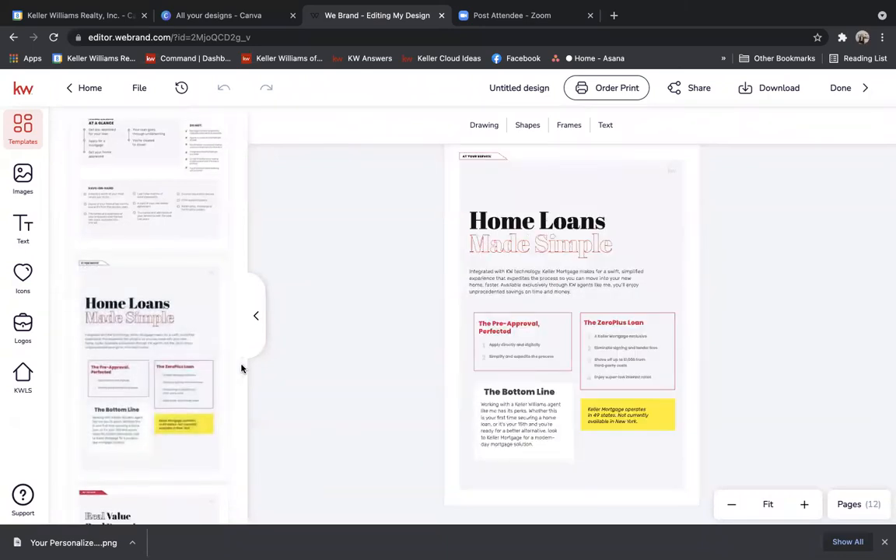
scroll(241, 378, "down", 3)
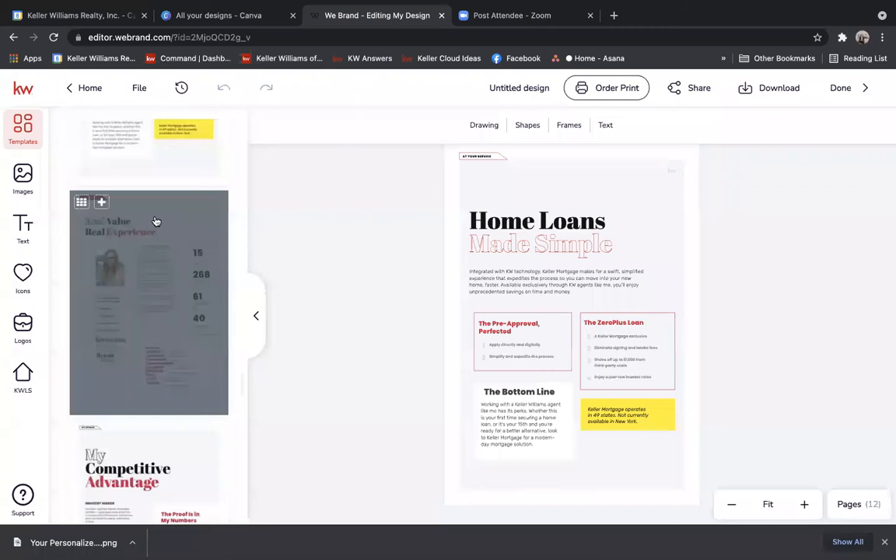
left_click(102, 203)
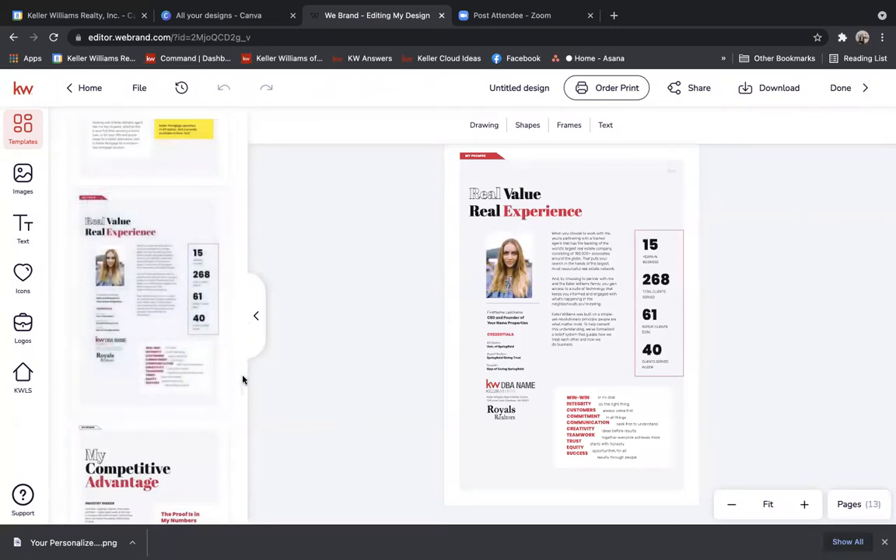
Apply the My Competitive Advantage template to the page and add a Your Trusted Partner page.
scroll(242, 380, "down", 5)
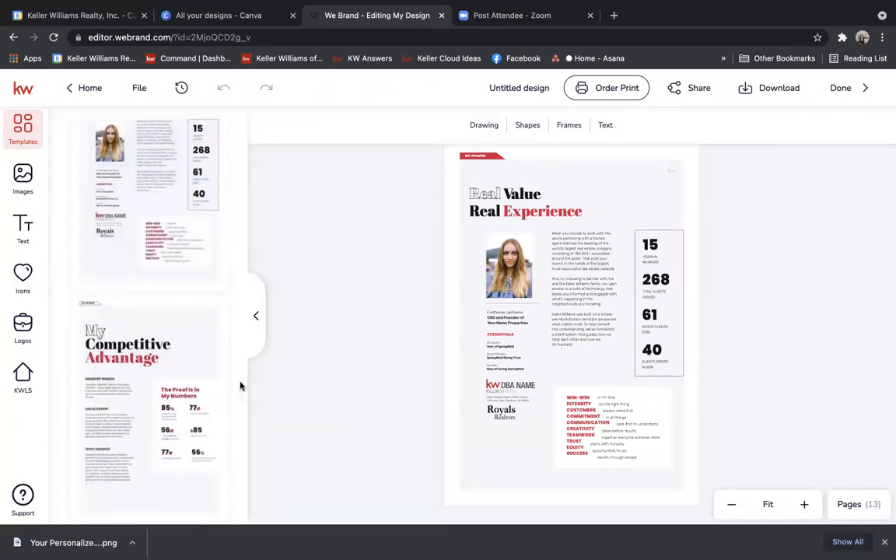
left_click(134, 295)
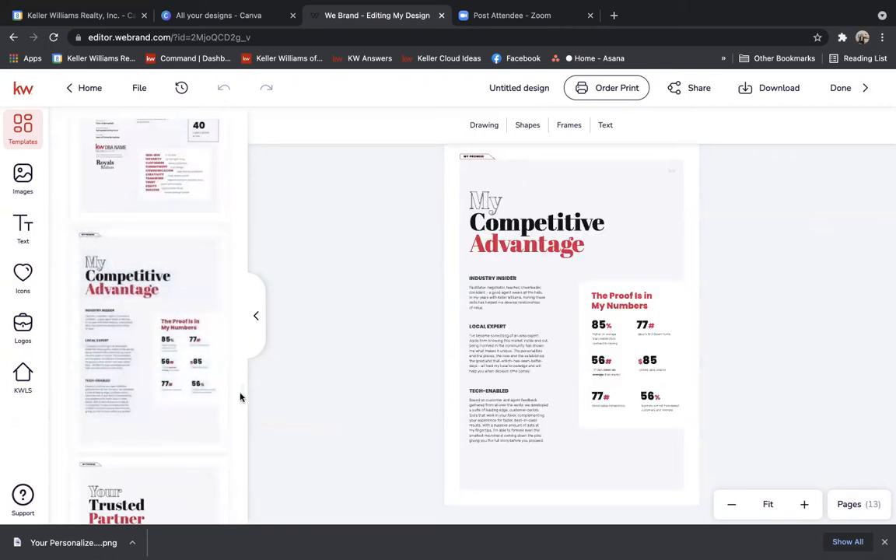
scroll(239, 403, "down", 5)
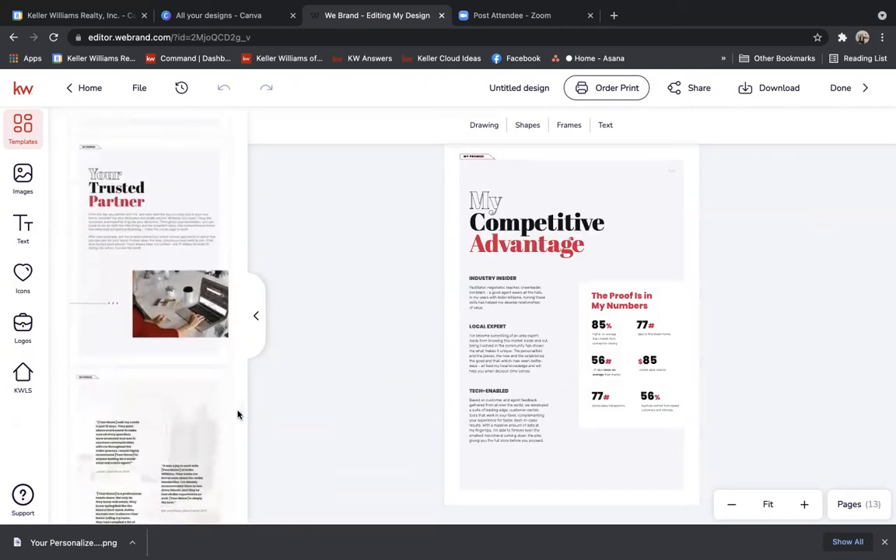
mouse_move(171, 223)
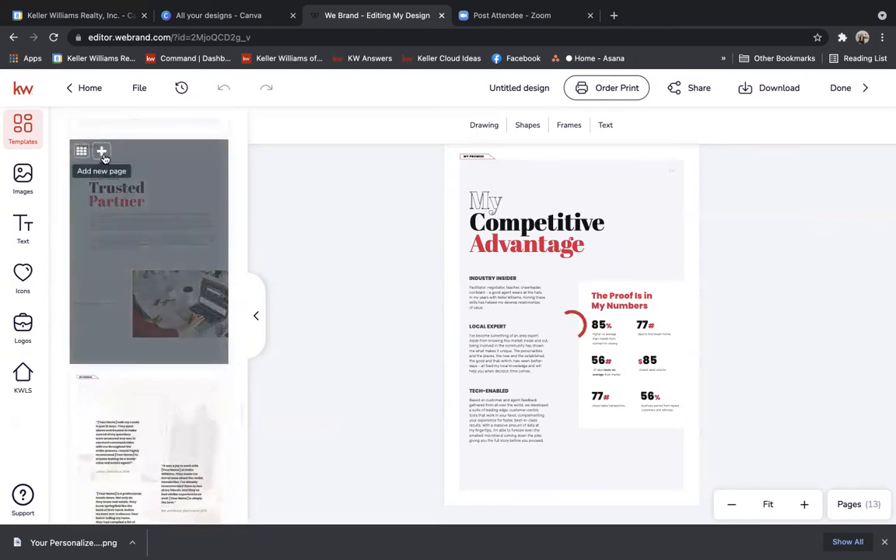
left_click(101, 152)
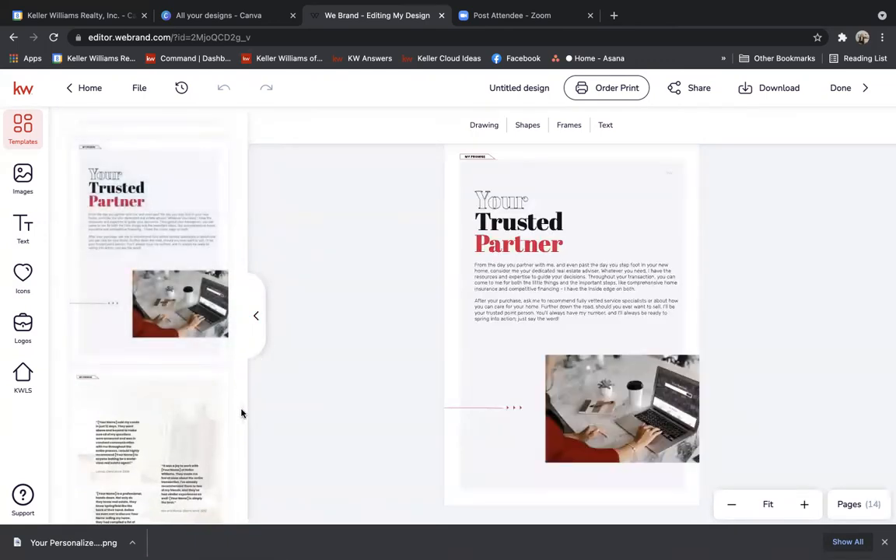
Add an A Promise to YOU client-commitments page as the fifteenth page.
scroll(242, 413, "down", 3)
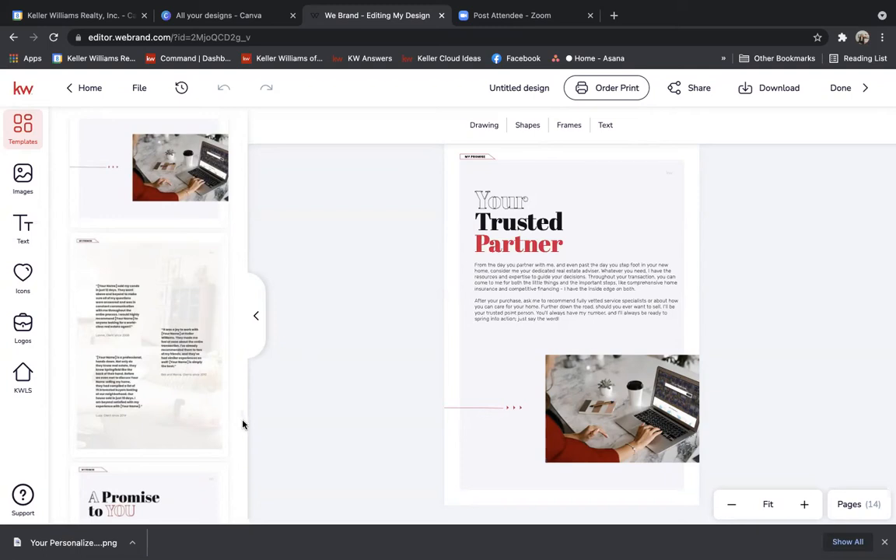
scroll(241, 426, "down", 5)
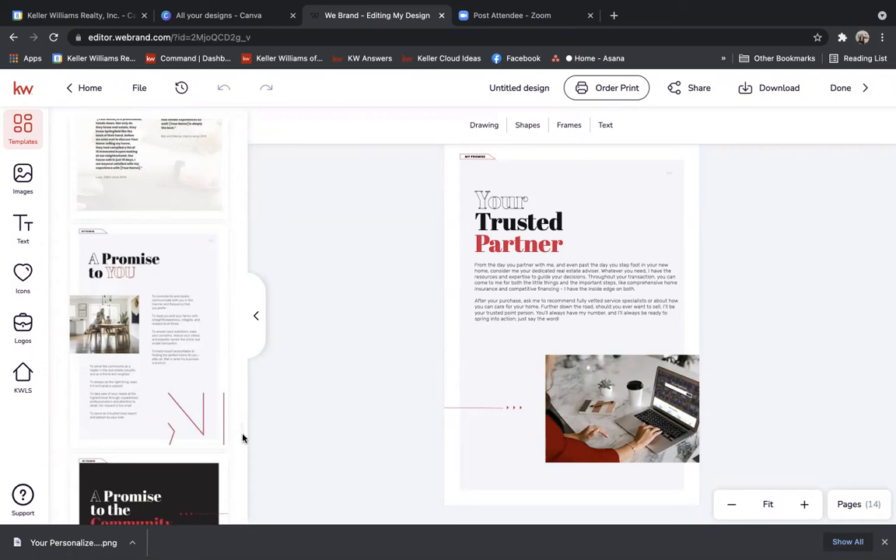
left_click(101, 235)
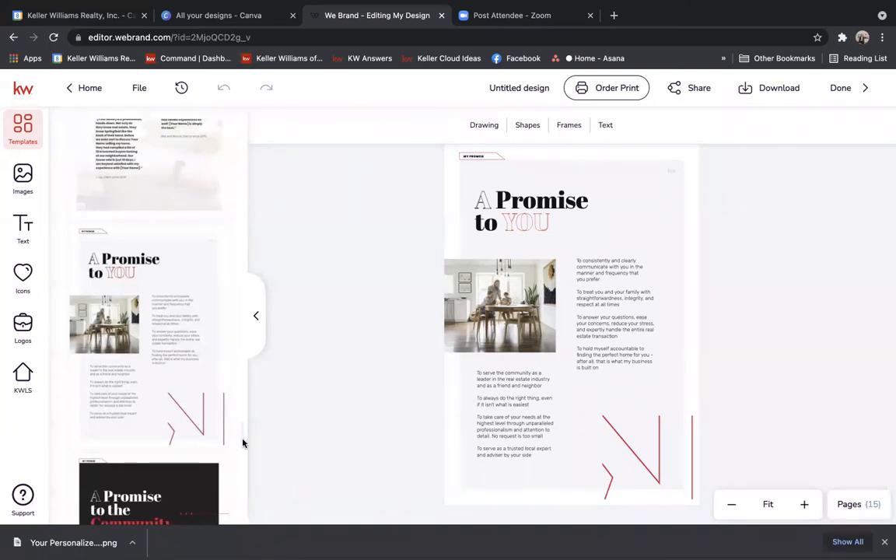
left_click_drag(243, 443, 244, 464)
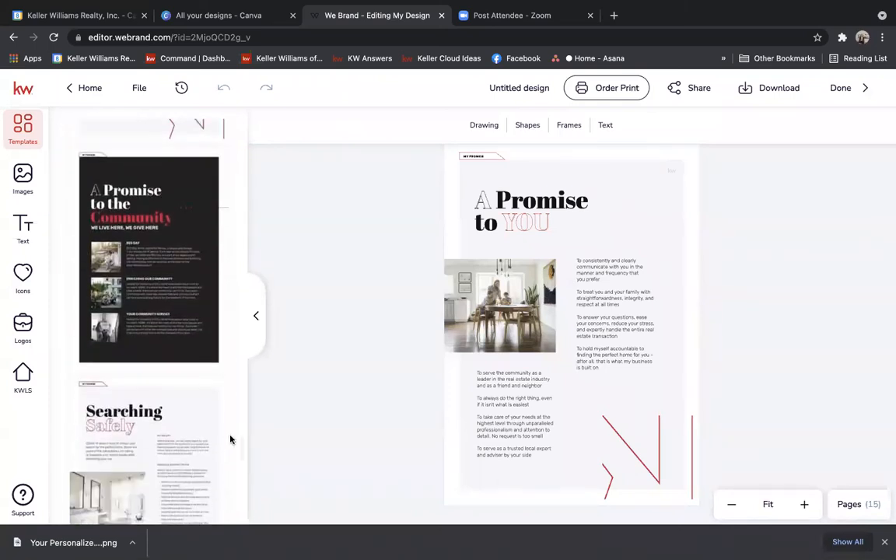
Add the A Promise to the Community page about RED Day as page sixteen.
mouse_move(100, 160)
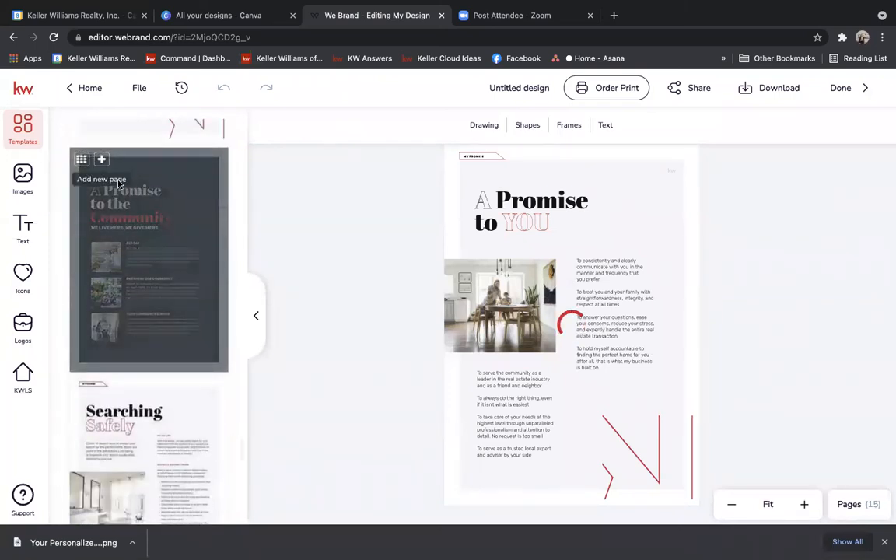
left_click(102, 159)
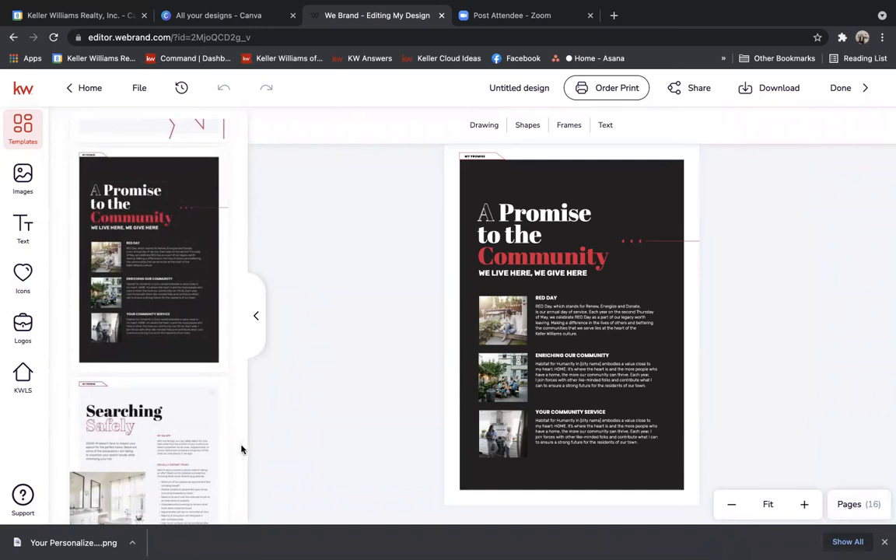
scroll(241, 450, "down", 1)
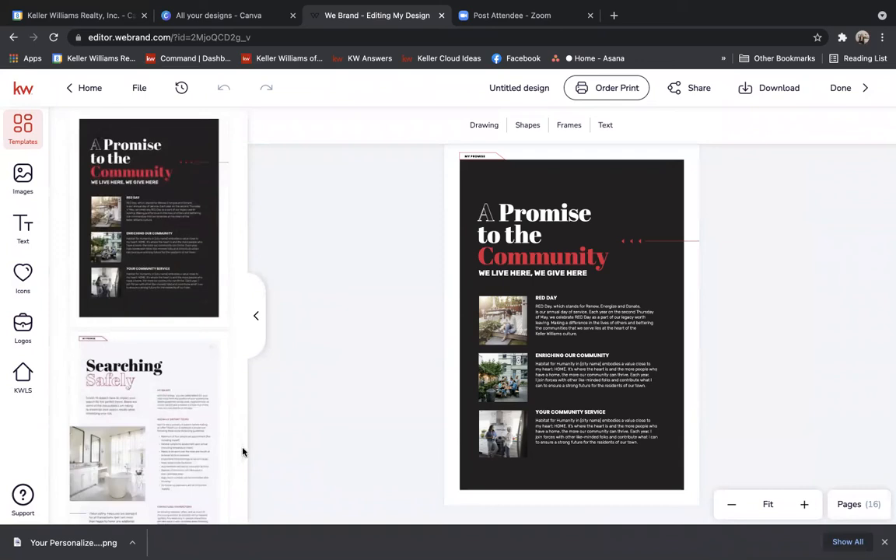
Add a Searching Safely page, fill it with The Bottom Line, then add a Commonly Used Terms page.
left_click(103, 343)
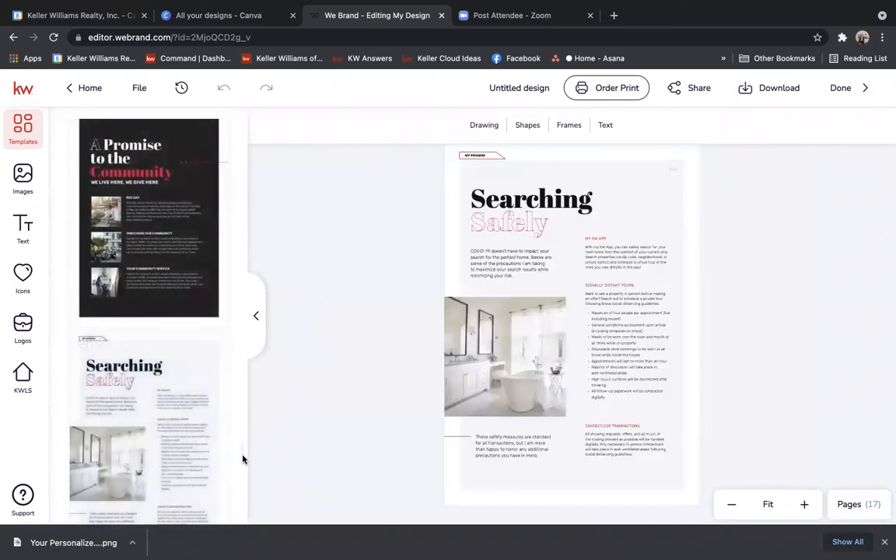
left_click_drag(241, 459, 242, 480)
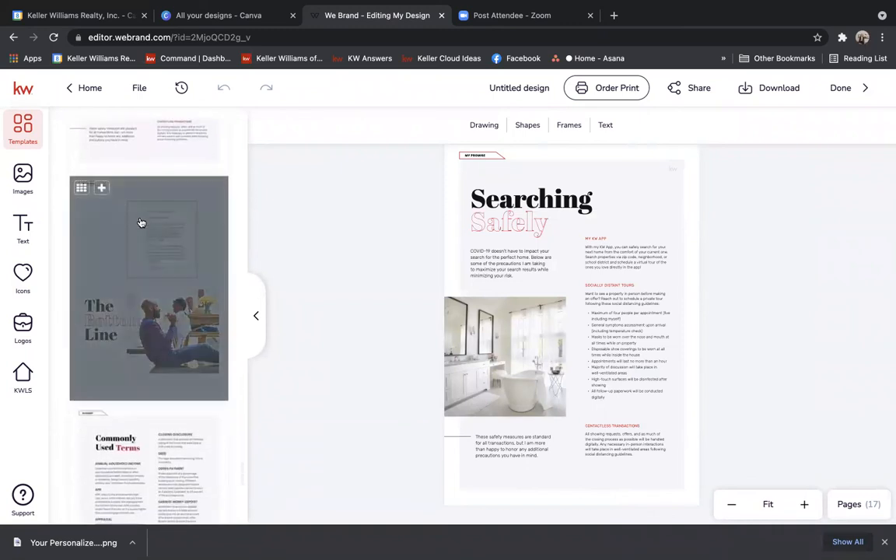
left_click(102, 187)
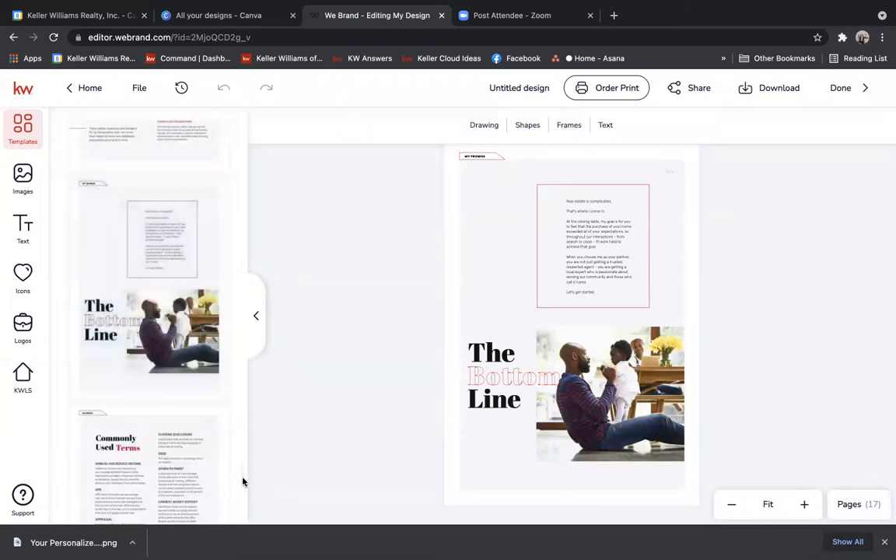
left_click_drag(242, 481, 243, 489)
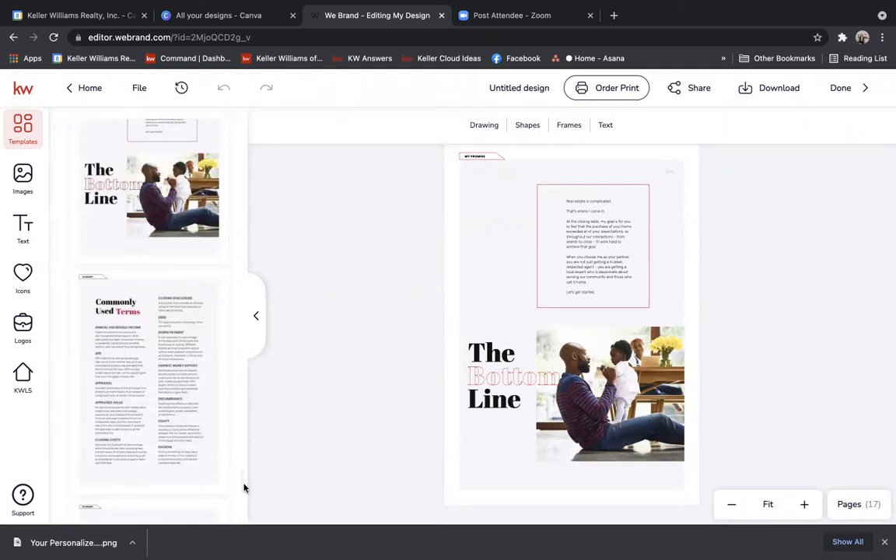
mouse_move(134, 340)
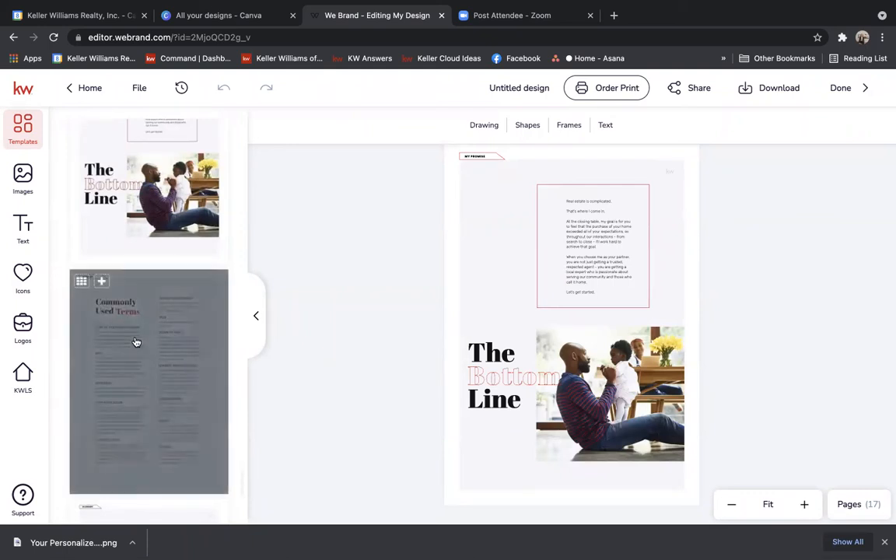
left_click(102, 282)
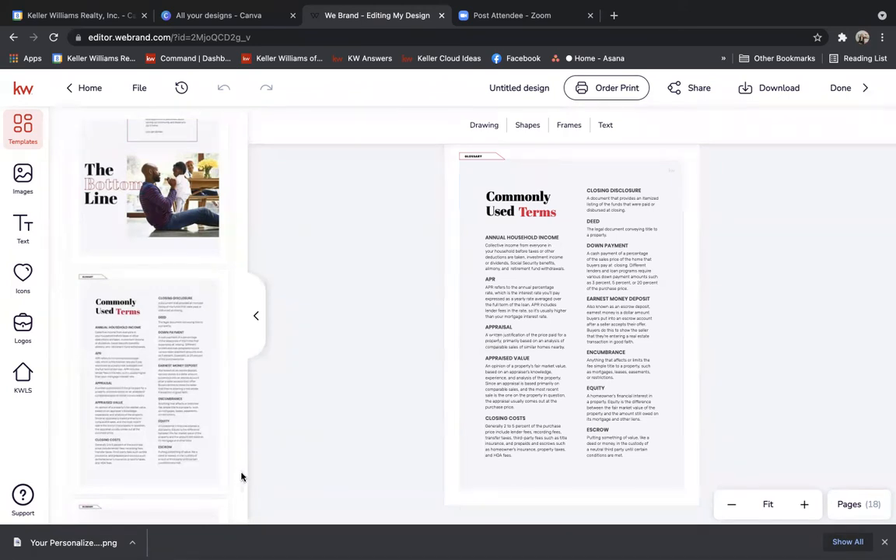
Apply the second glossary template, then add the dark 'get in touch with me' contact page.
scroll(241, 477, "down", 8)
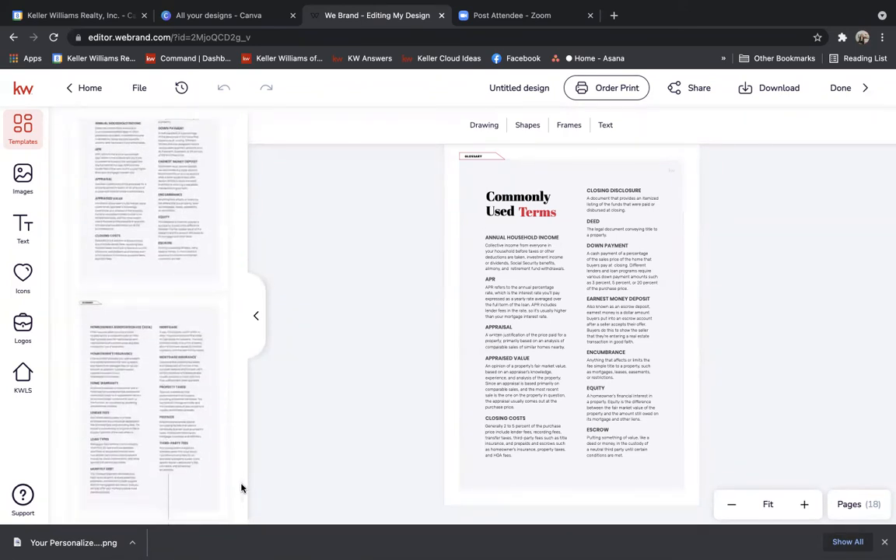
left_click(124, 342)
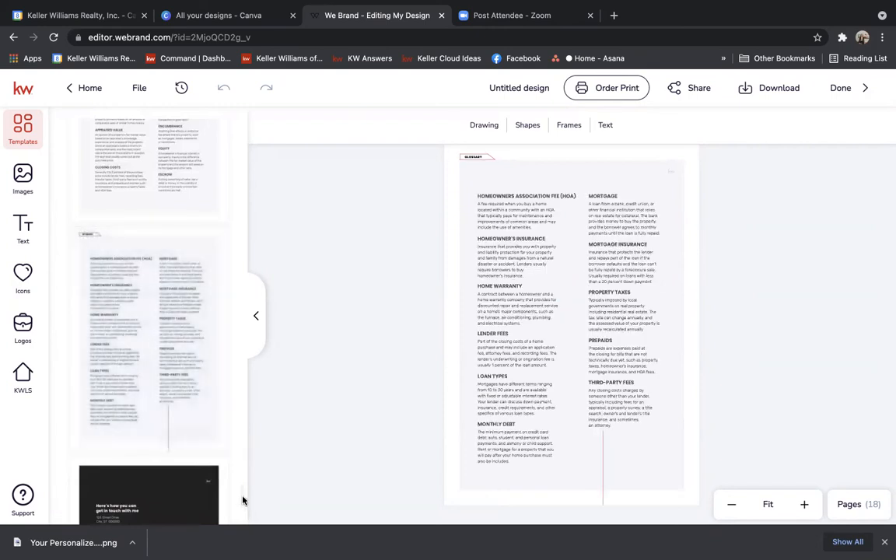
scroll(242, 504, "down", 3)
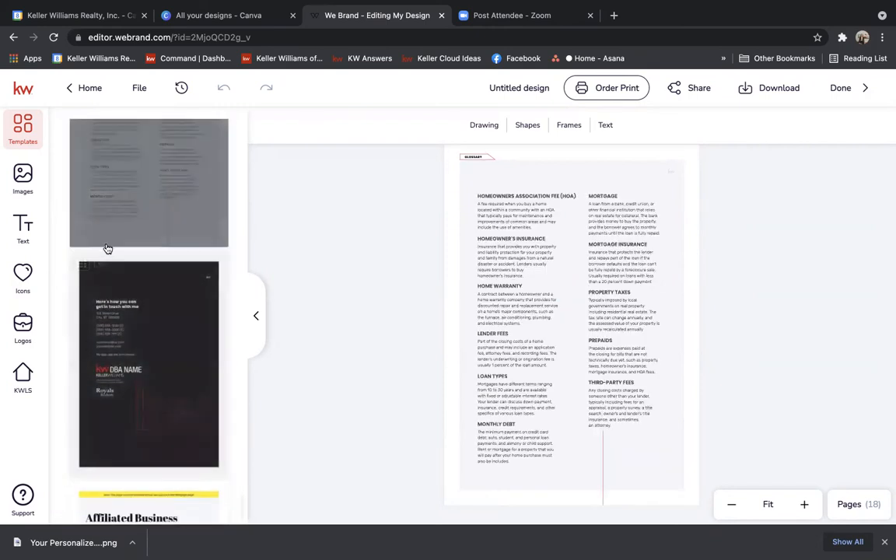
left_click(100, 262)
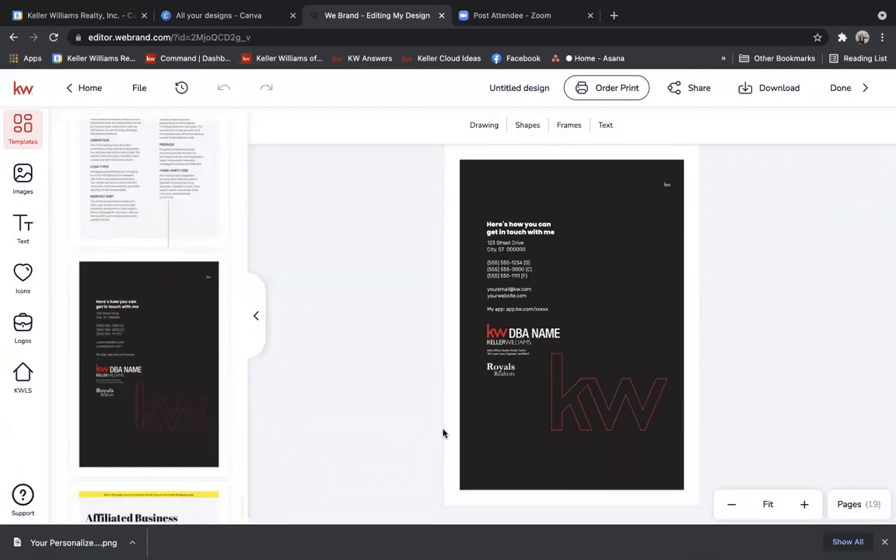
Swap the DBA NAME logo for the kw of CENTRAL PA logo and retype the heading 'gfdhdfhghgfhgd'.
left_click(530, 342)
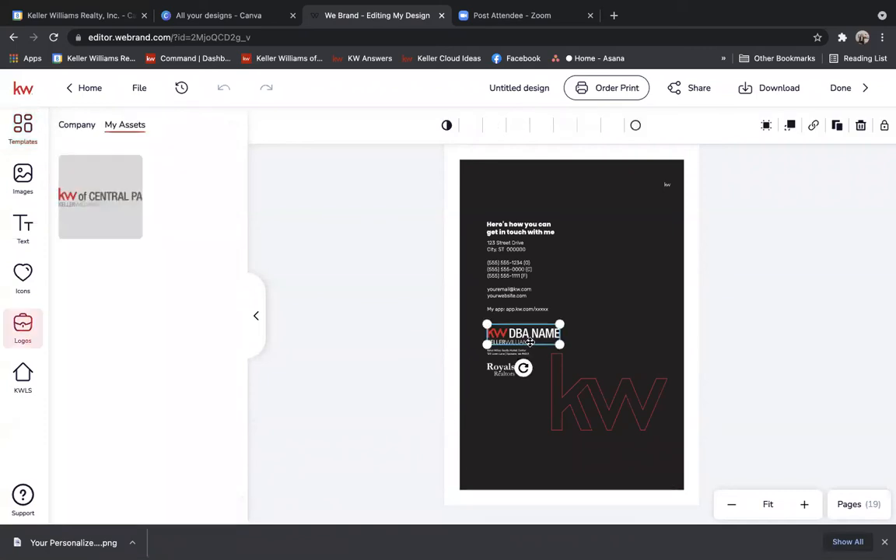
left_click(110, 173)
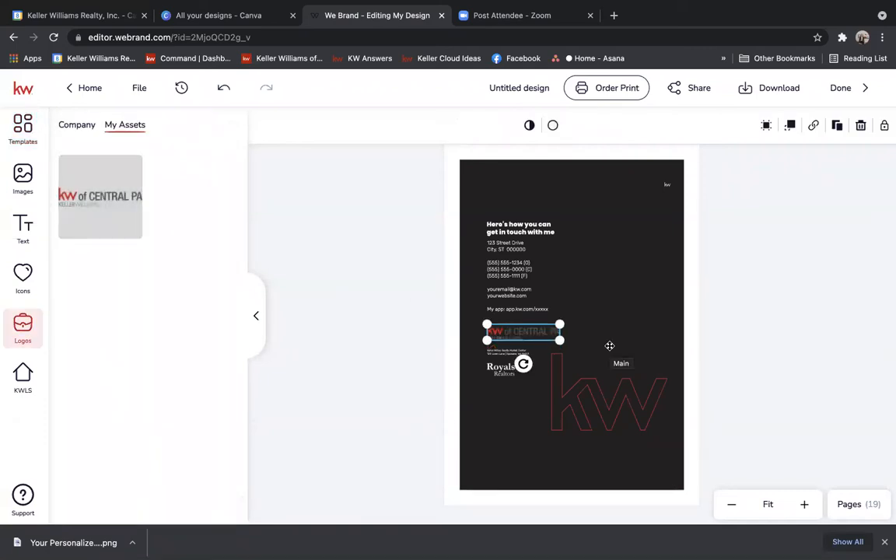
left_click(519, 228)
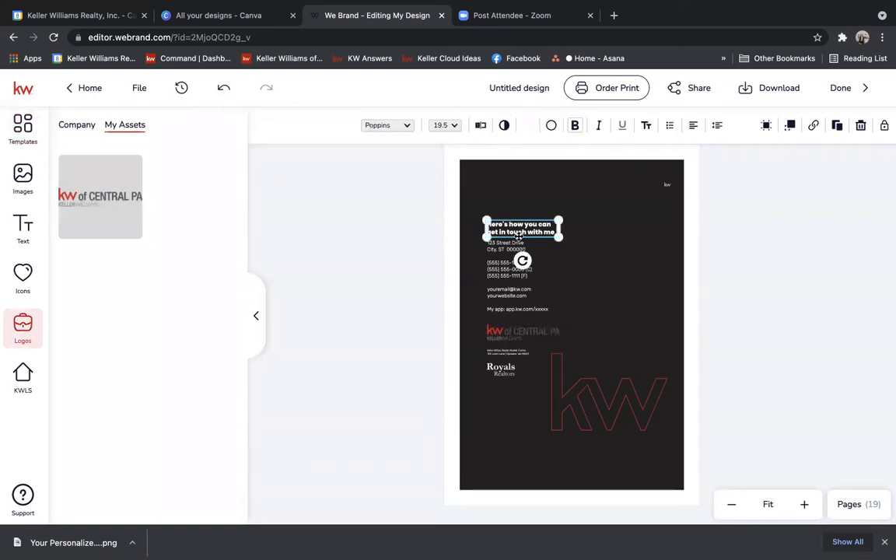
double_click(521, 226)
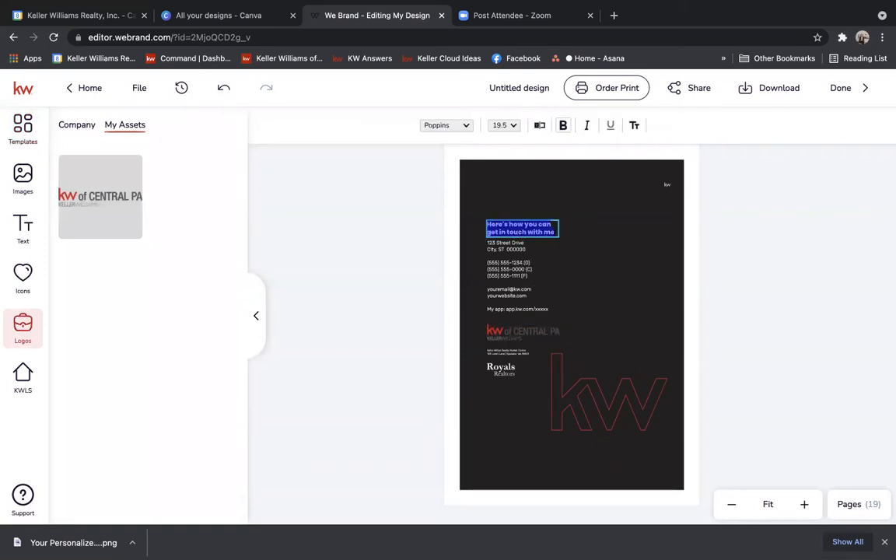
type("gfdhdfhghgfhgd")
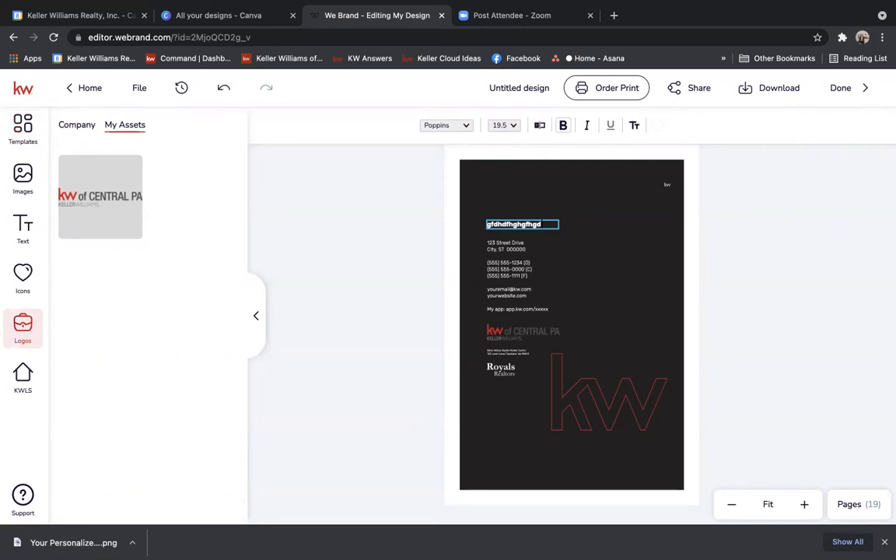
left_click(22, 226)
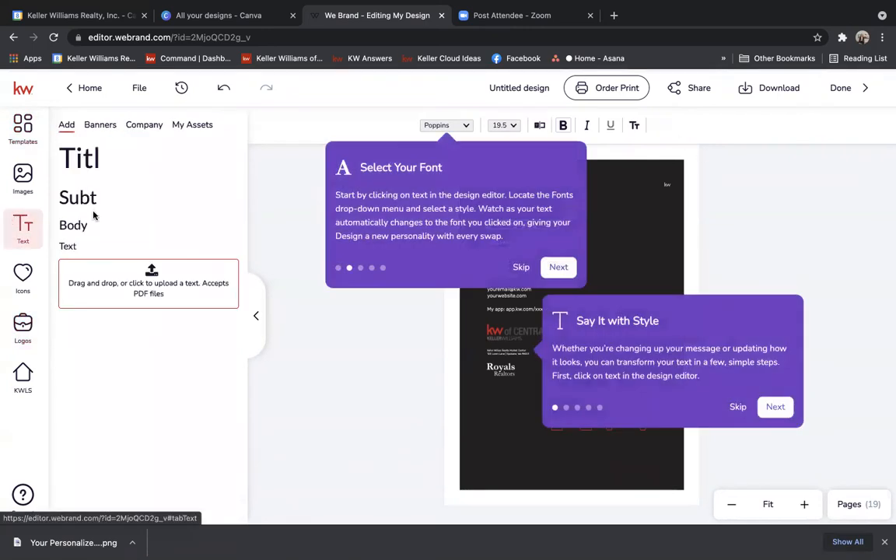
Drop a Subtitle text box onto the contact page and recolour part of its text.
left_click(522, 267)
left_click_drag(82, 201, 638, 242)
left_click(547, 233)
left_click_drag(546, 233, 587, 218)
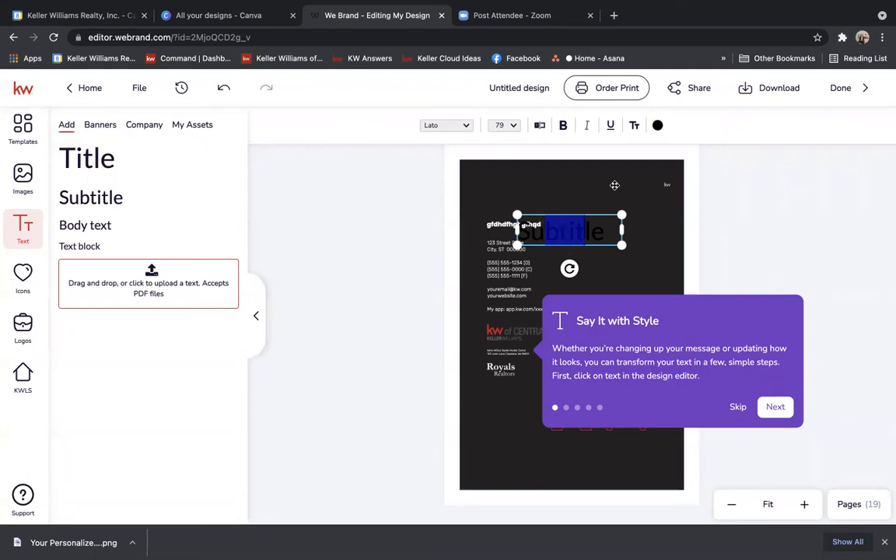
left_click(658, 125)
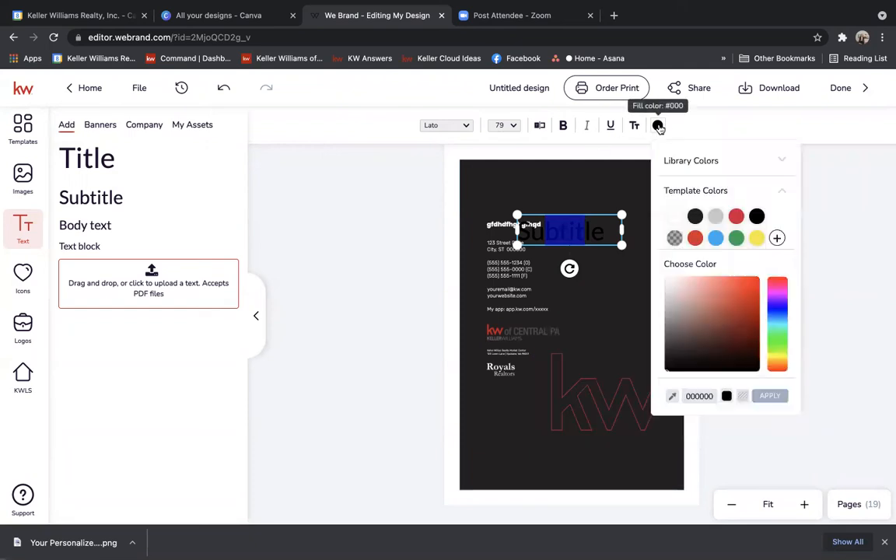
left_click(673, 216)
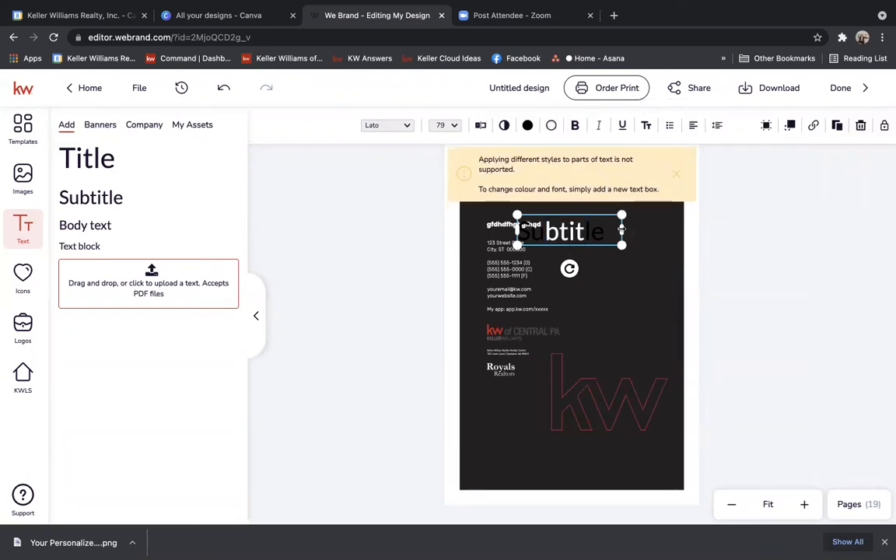
Make all the Subtitle text white and move the box right of the heading.
left_click_drag(621, 230, 625, 230)
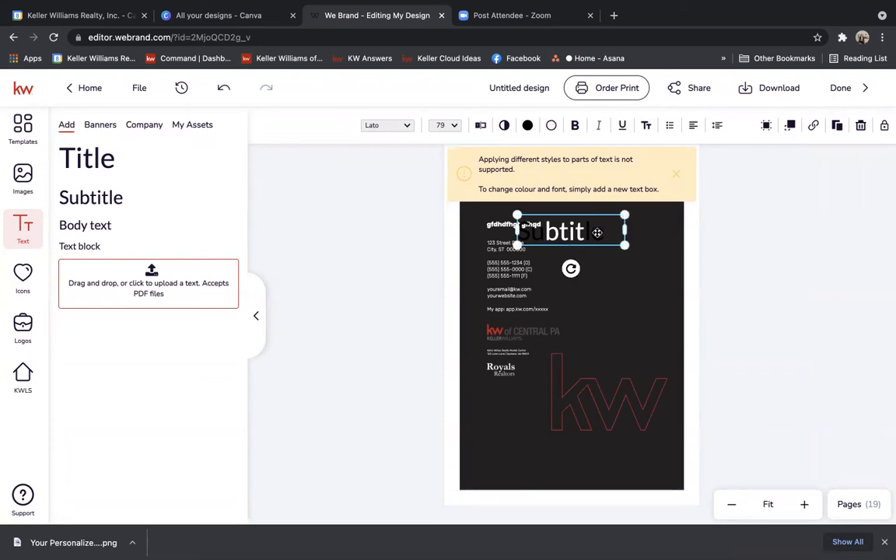
double_click(598, 232)
left_click(657, 125)
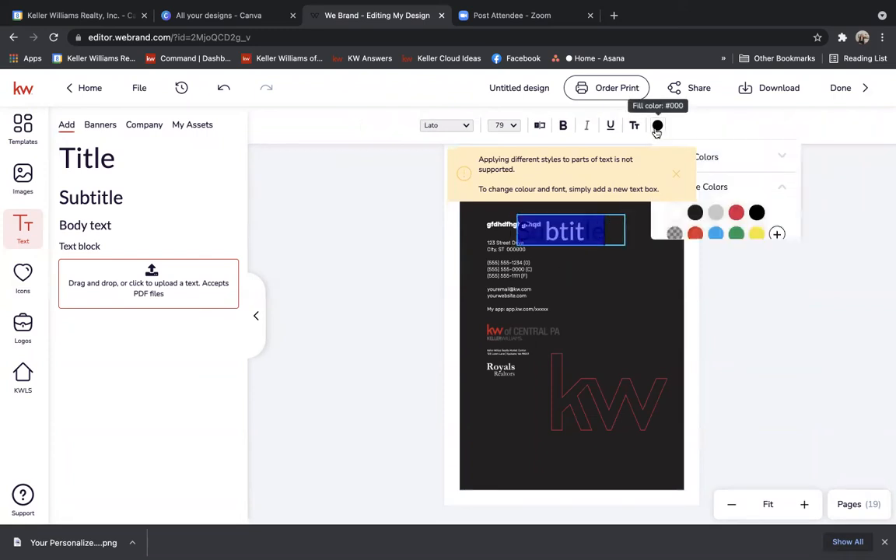
left_click(676, 220)
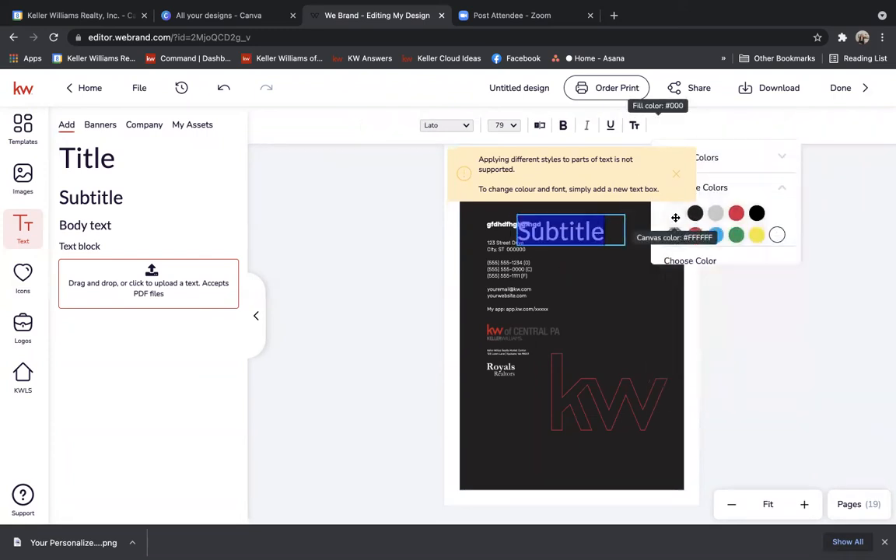
left_click(624, 274)
left_click_drag(613, 233, 658, 251)
left_click(753, 271)
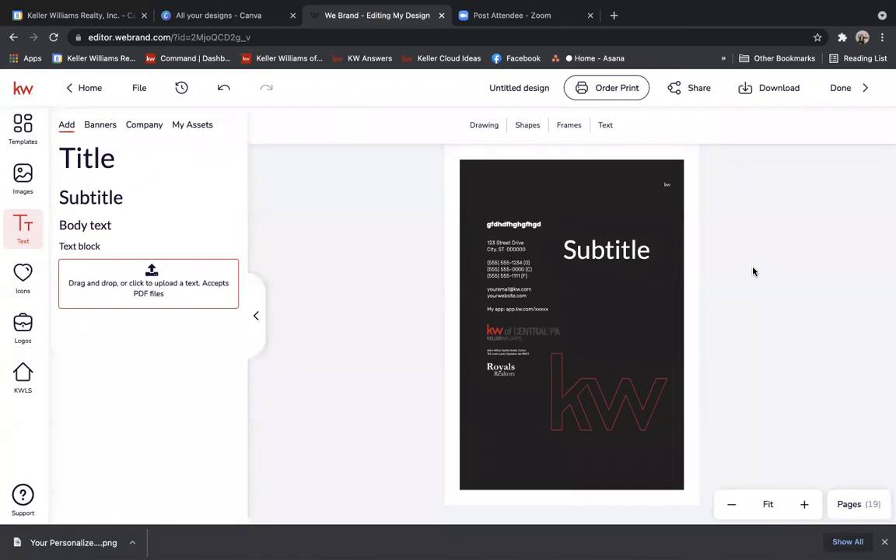
Delete the small Royals logo and its leftover placeholder image from the contact page.
left_click(507, 373)
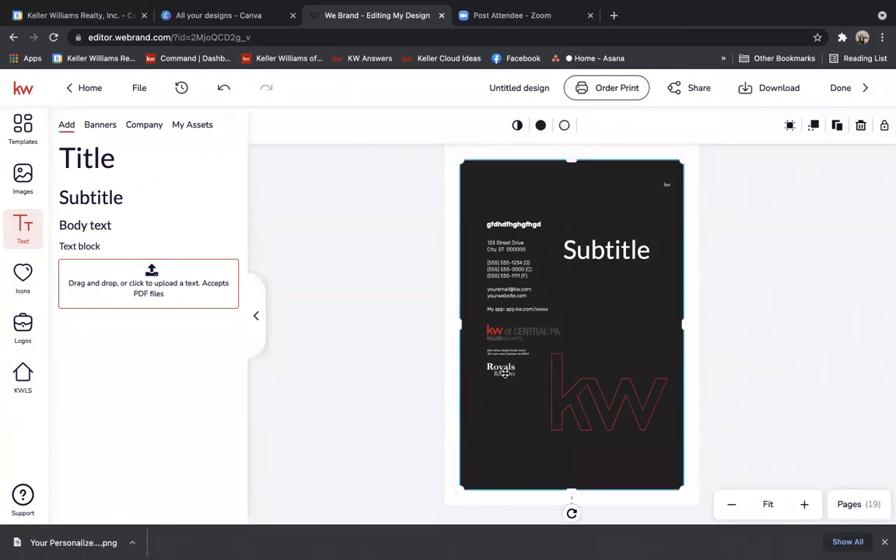
left_click(505, 373)
key("Delete")
left_click(505, 373)
key("Delete")
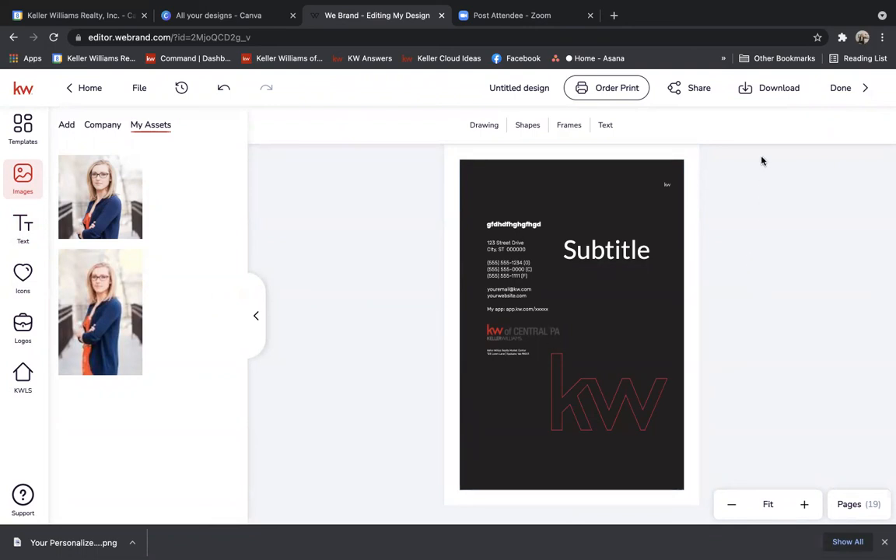
Set the download file type to PDF for Printing.
left_click(762, 90)
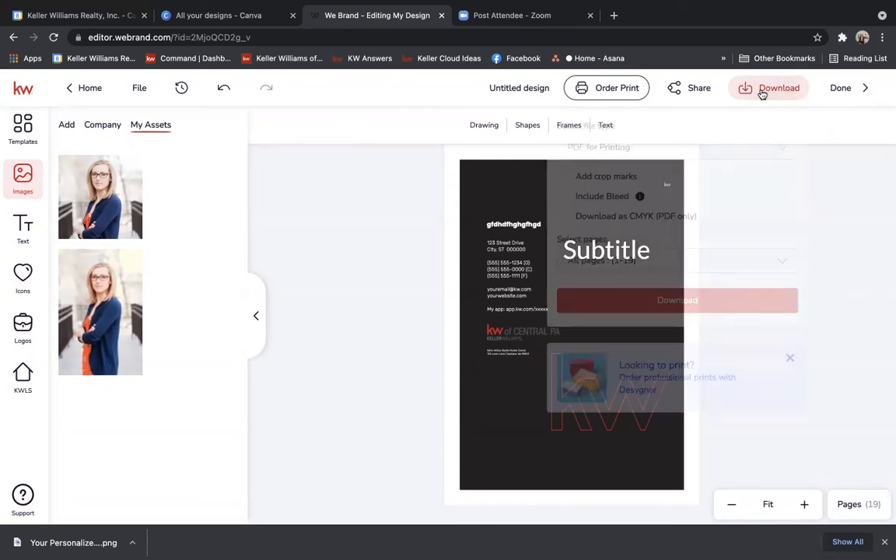
left_click(683, 149)
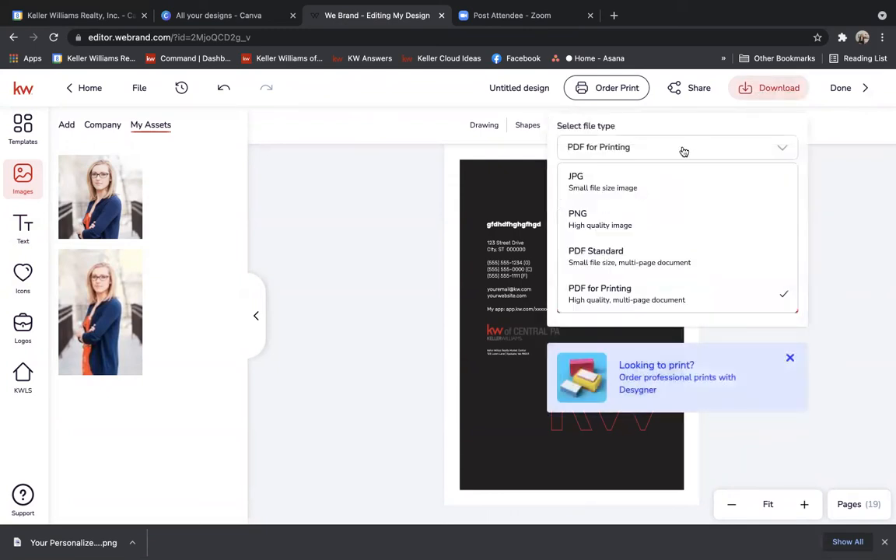
left_click(682, 149)
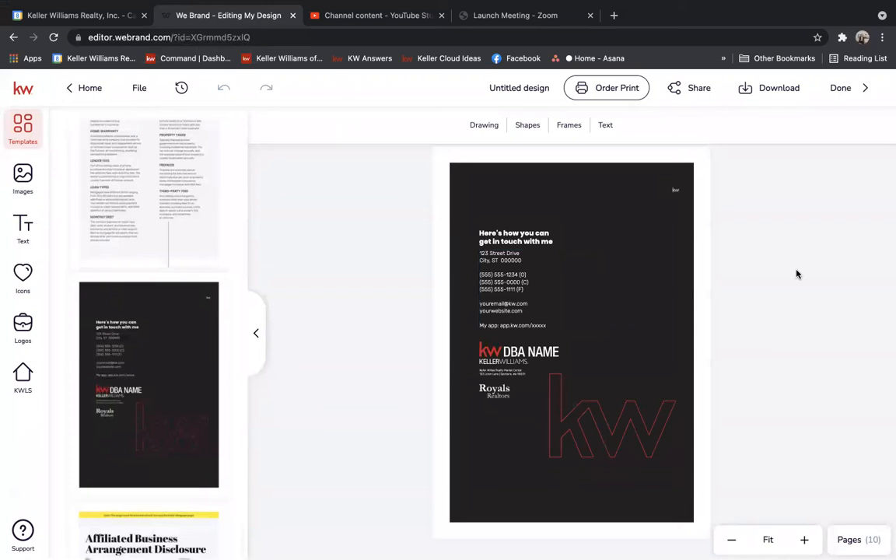
Reorder the booklet pages by dragging thumbnails, moving page 4 up to position 3.
left_click(850, 540)
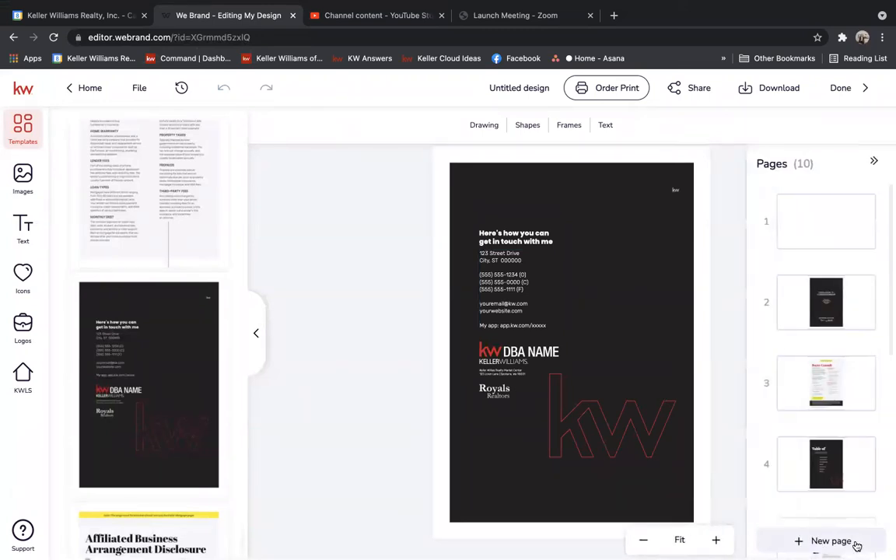
left_click_drag(850, 473, 843, 370)
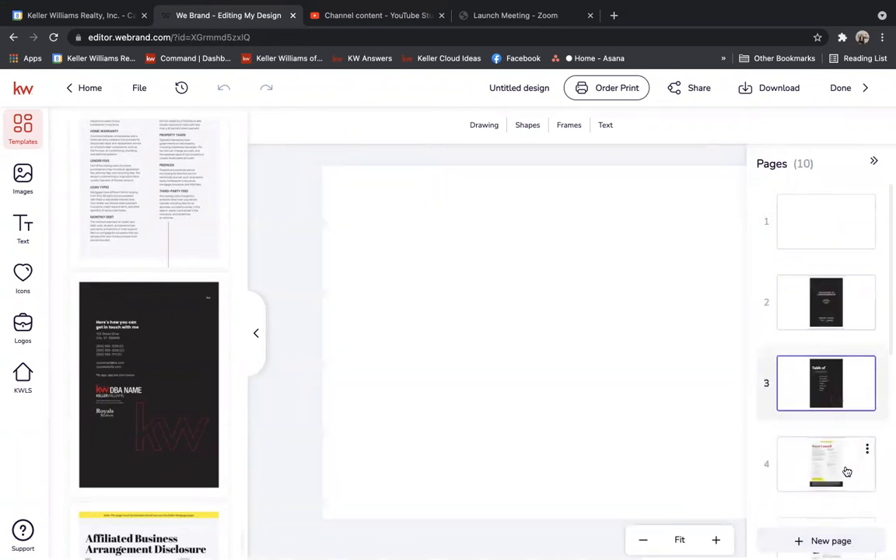
left_click_drag(839, 421, 836, 356)
left_click_drag(837, 316, 824, 234)
left_click_drag(886, 196, 888, 333)
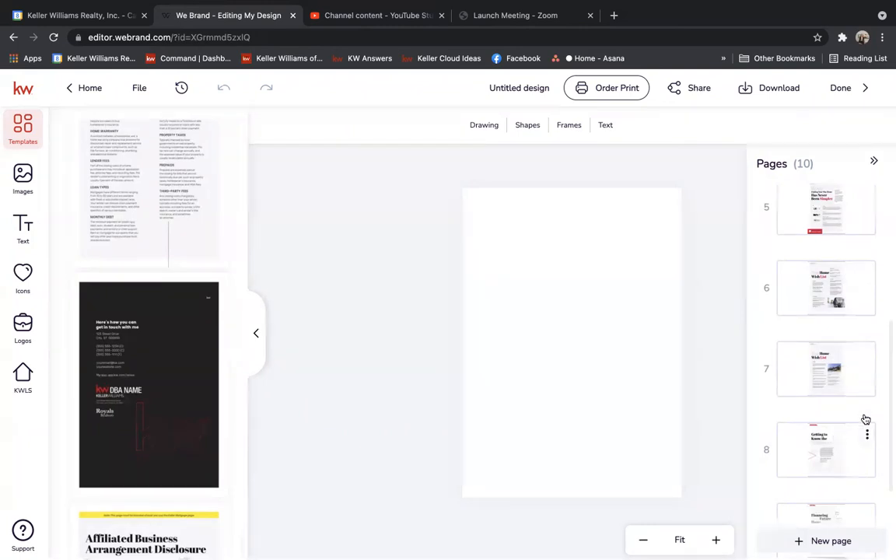
Delete the duplicate Home Wish List page 7, leaving nine pages.
scroll(888, 350, "down", 1)
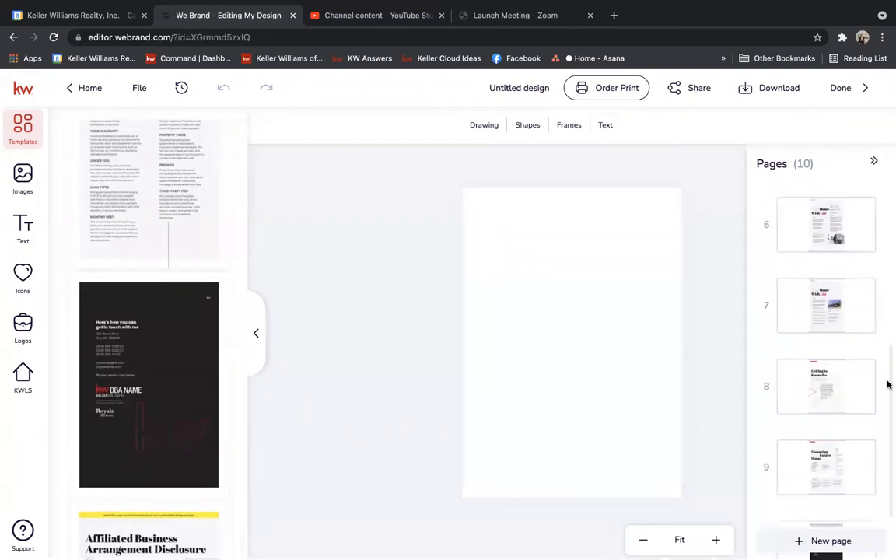
left_click(867, 293)
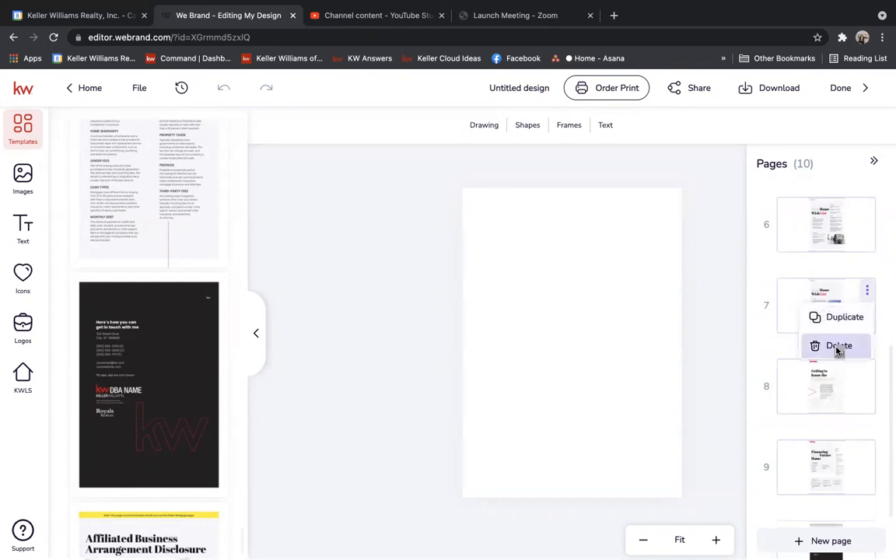
left_click(838, 347)
left_click(413, 362)
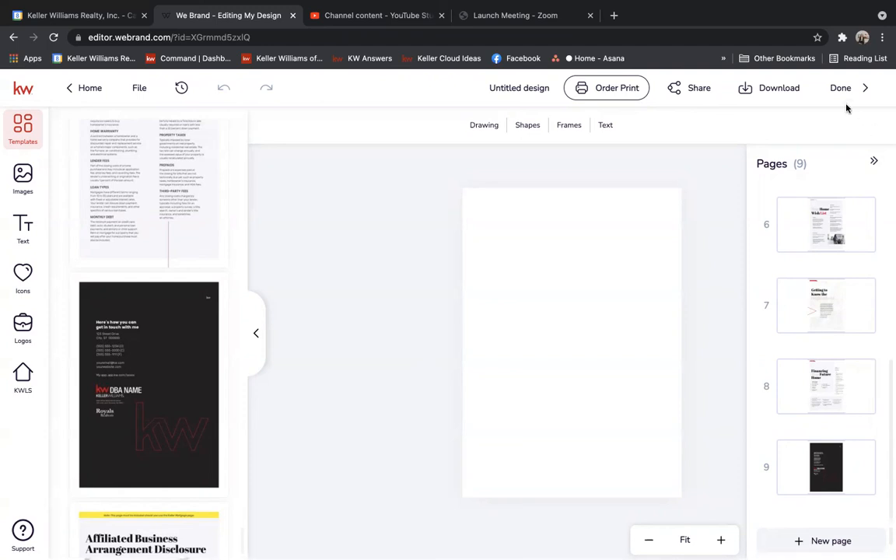
left_click(778, 88)
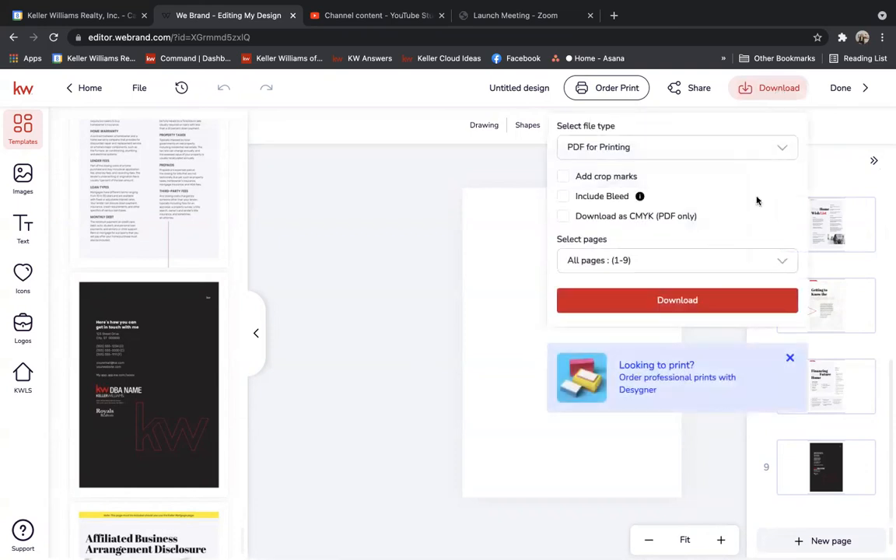
Close the download panel and exit the editor with Done to reach My Design Templates.
left_click(828, 126)
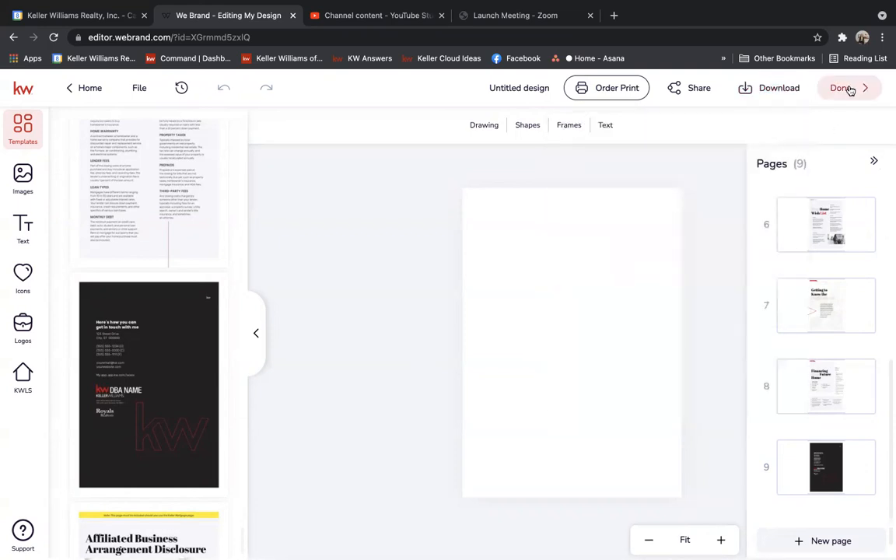
left_click(846, 88)
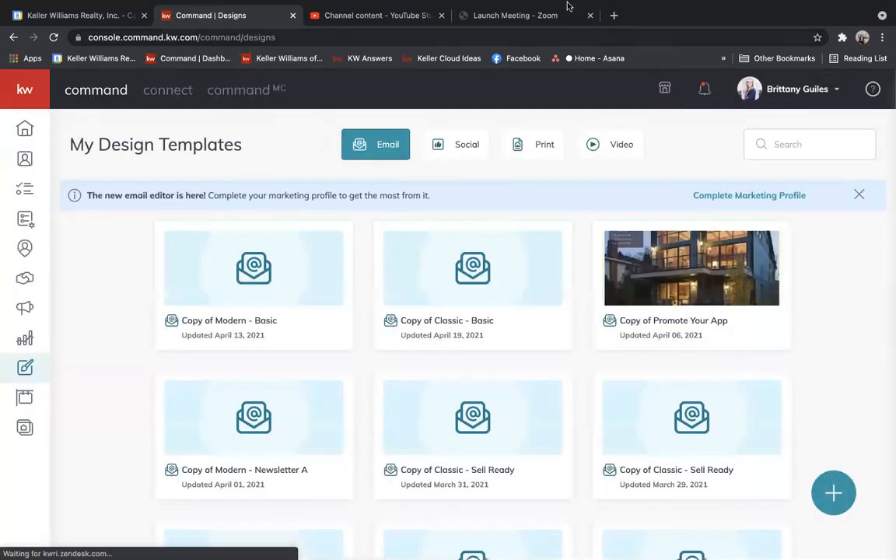
mouse_move(567, 4)
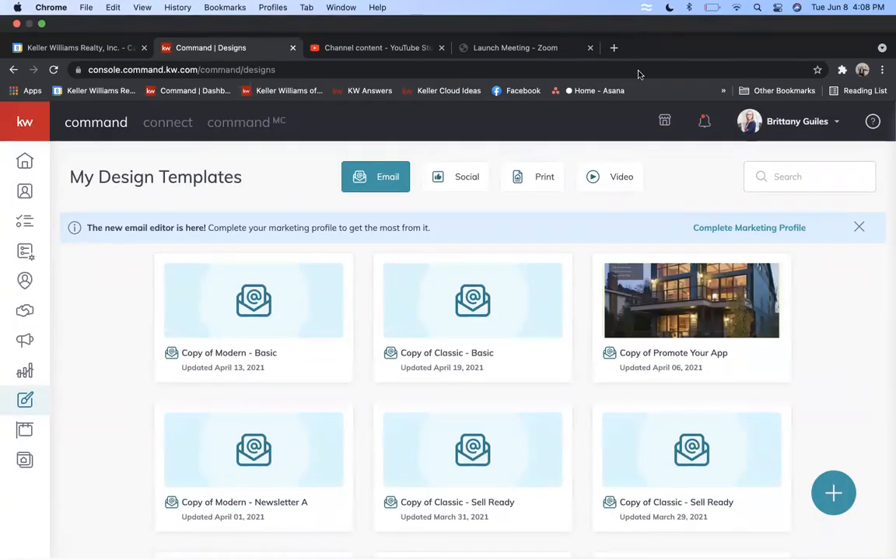